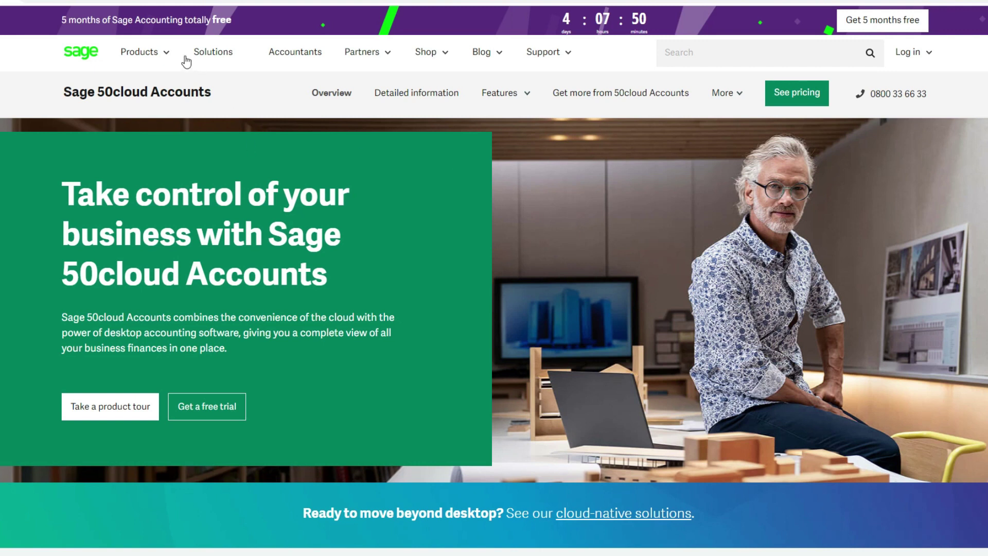
# Step: Return to the Sage homepage, dismiss the offer popup and search the site for 'sage 50'
pyautogui.moveTo(163, 59)
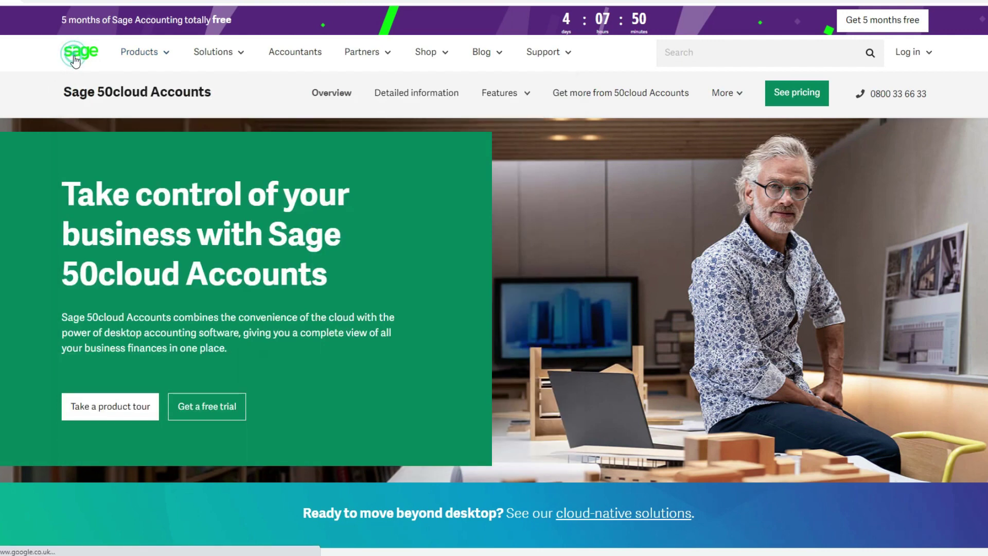
pyautogui.click(75, 61)
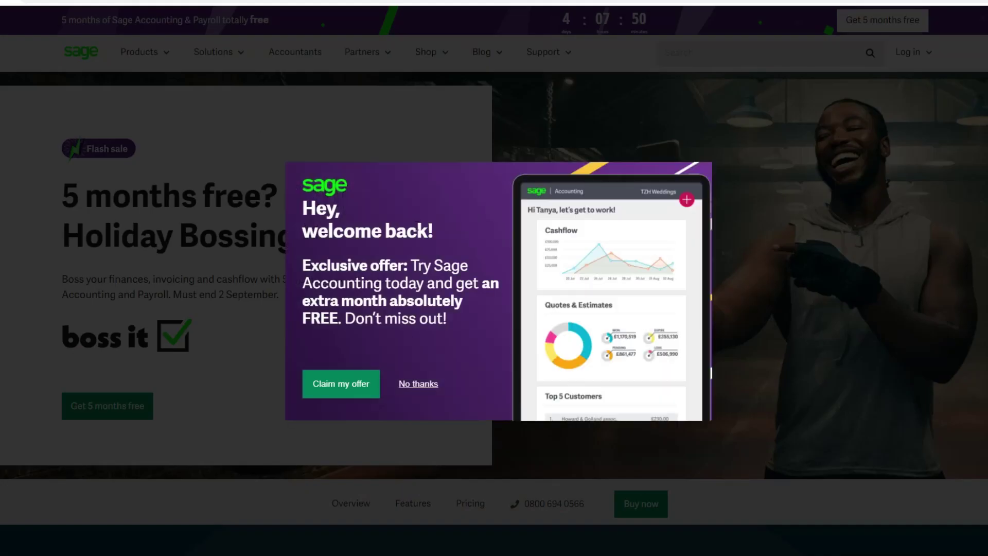
pyautogui.click(418, 390)
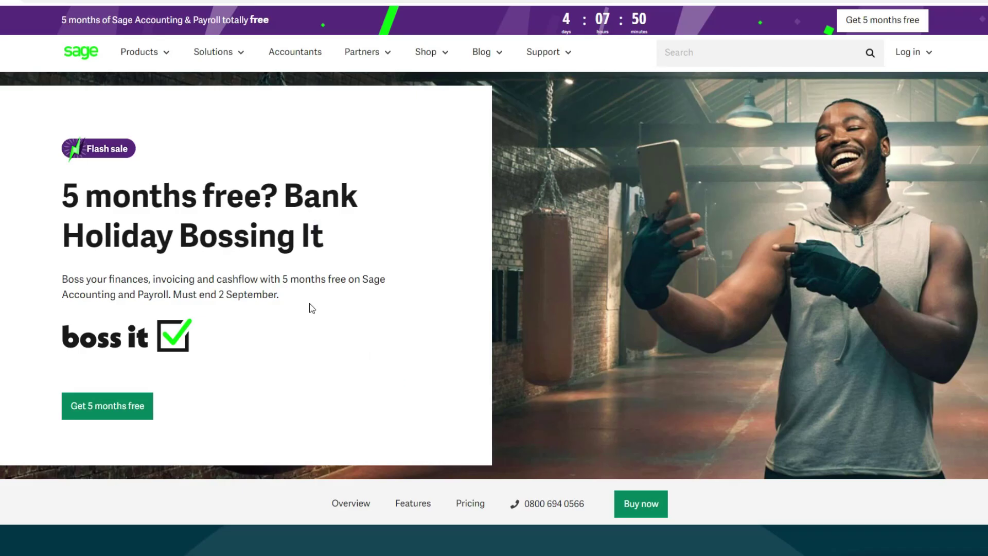
pyautogui.write('sage 50')
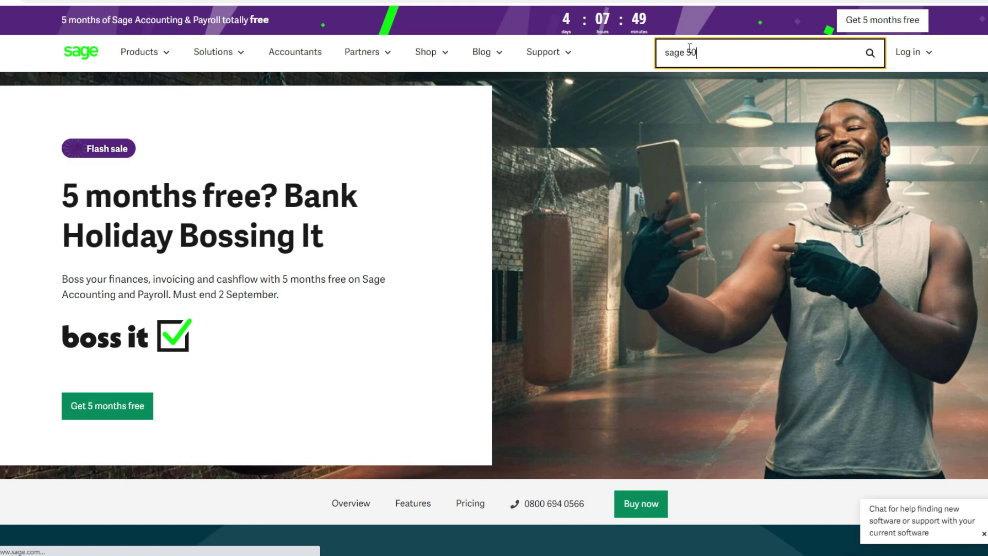
pyautogui.press('Return')
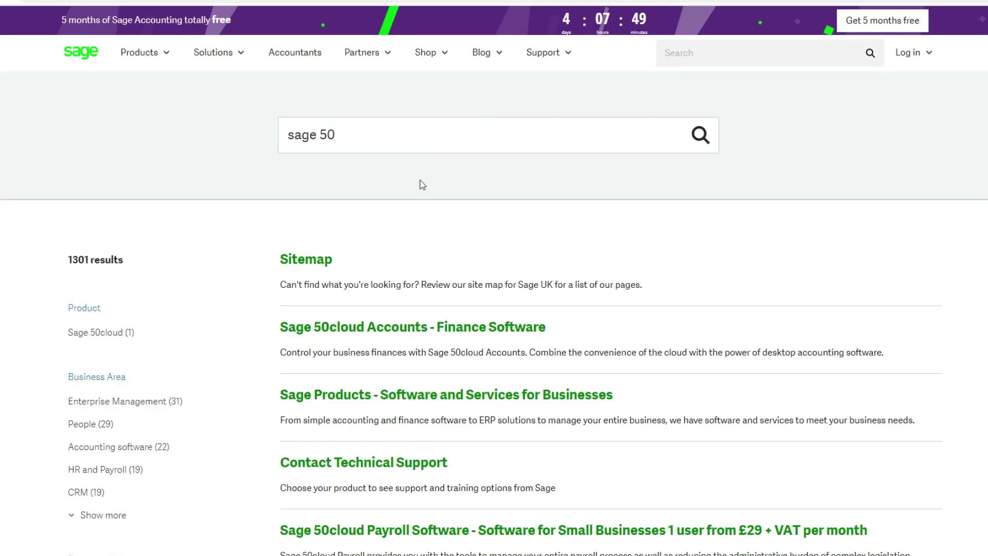
# Step: Open the Sage 50cloud Accounts page and view each feature tab, from Cash flow to Payments and Banking
pyautogui.click(456, 327)
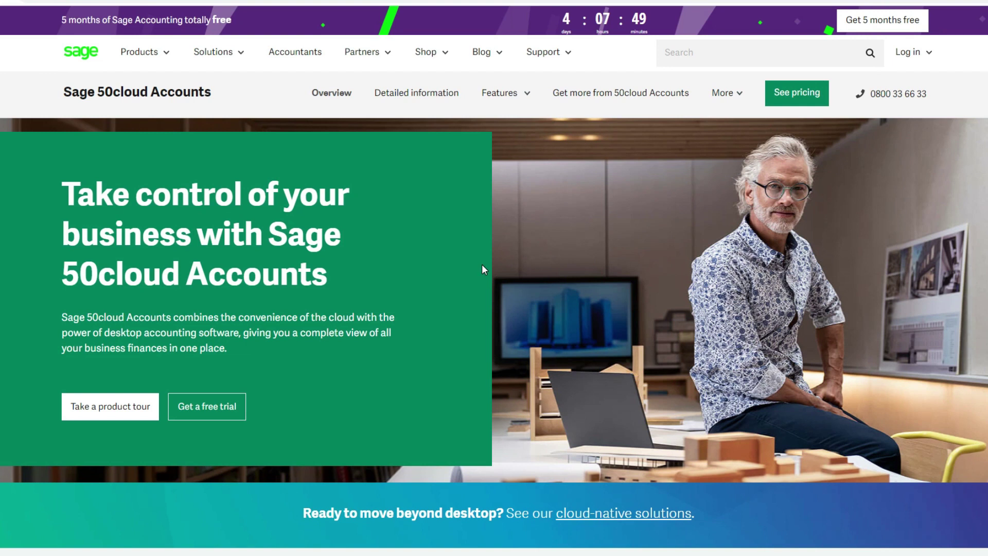
pyautogui.scroll(-12, 344, 308)
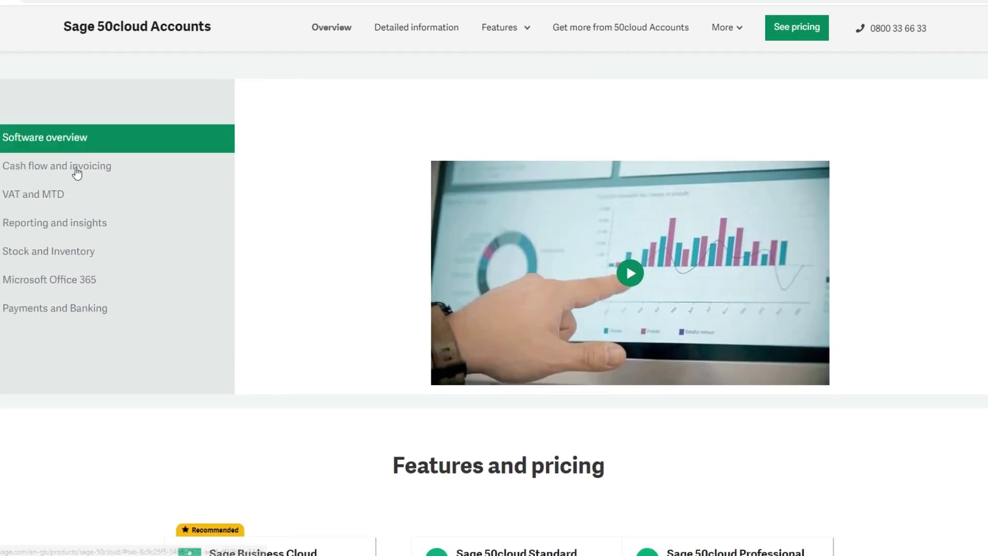
pyautogui.click(74, 166)
pyautogui.click(60, 195)
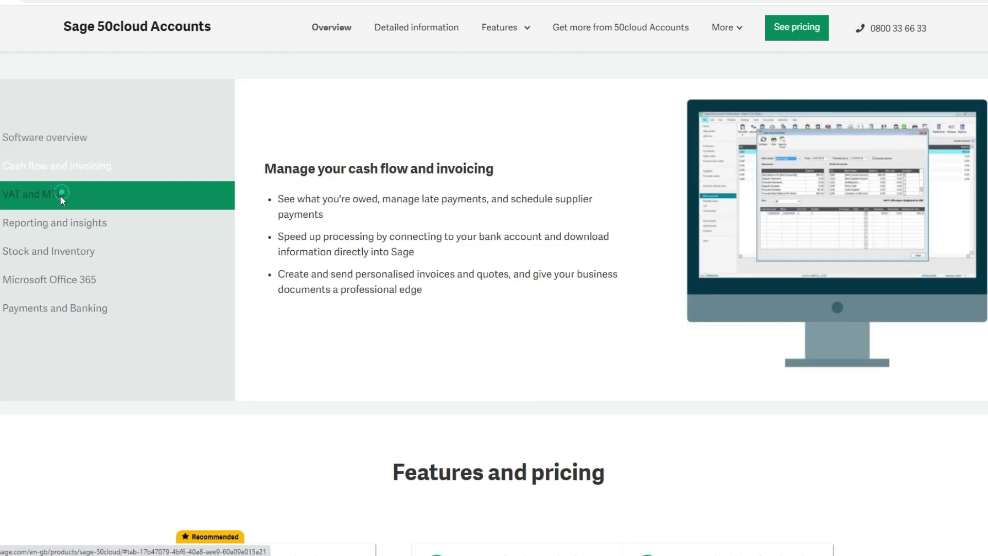
pyautogui.click(60, 226)
pyautogui.click(65, 251)
pyautogui.click(68, 280)
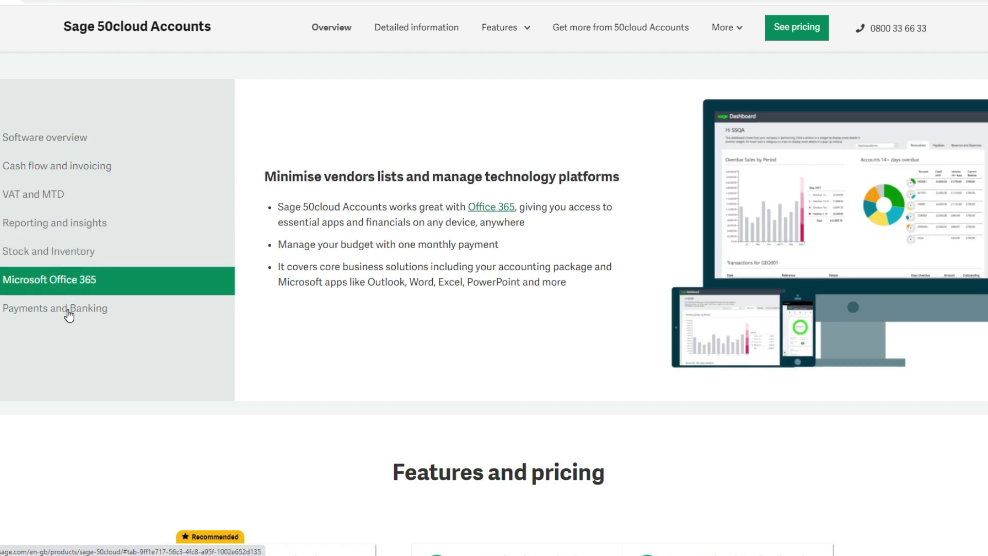
pyautogui.click(75, 311)
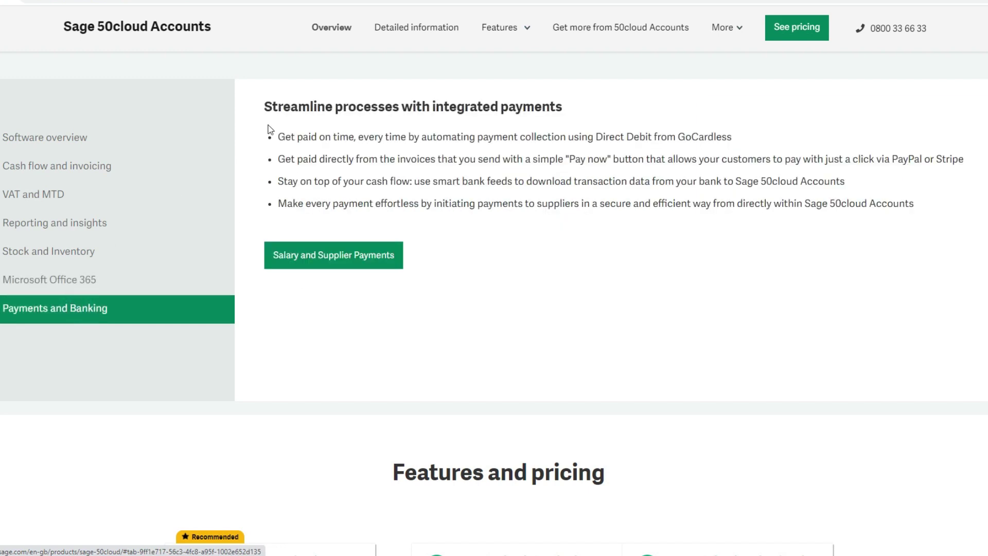
pyautogui.click(88, 142)
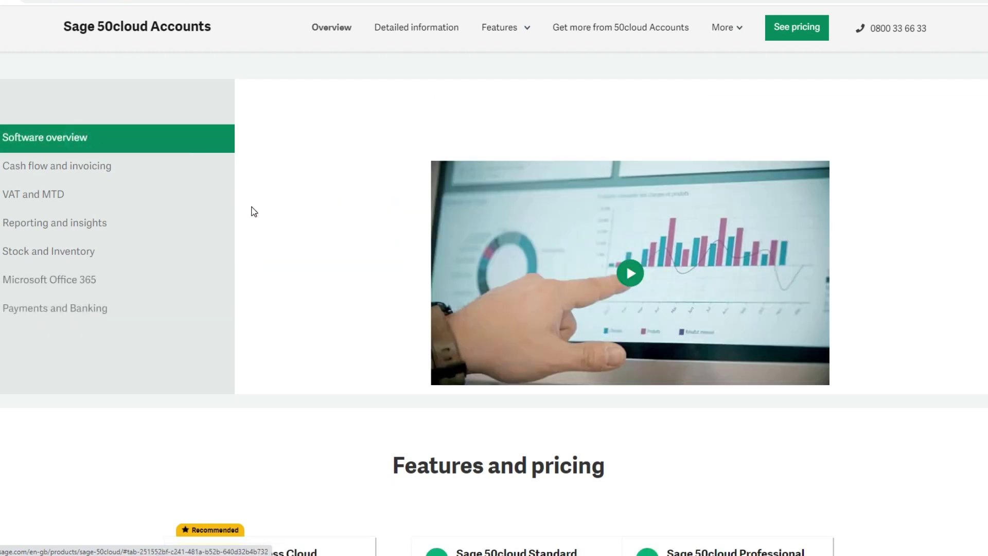
# Step: Scroll down to Features and pricing and dismiss the small business accounting promo popup
pyautogui.scroll(-8, 372, 273)
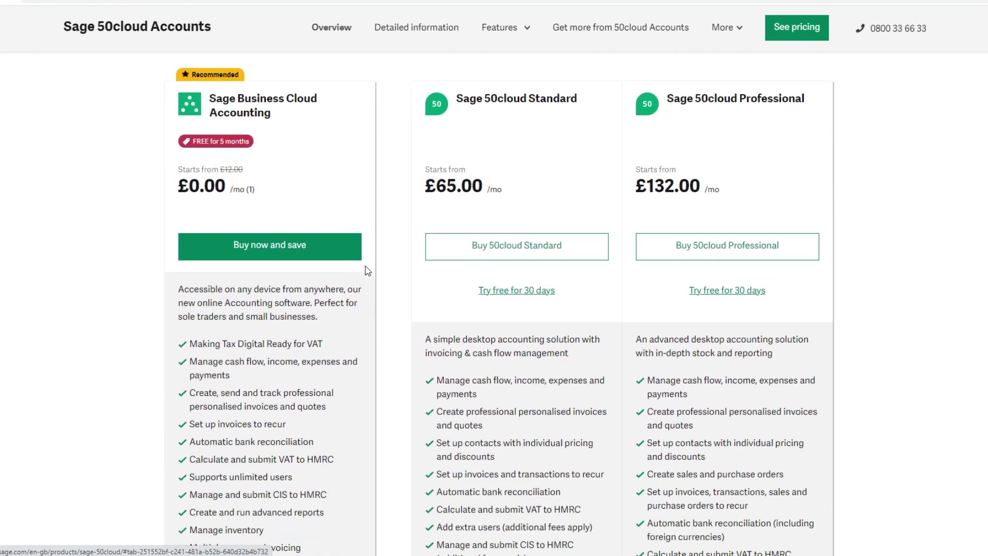
pyautogui.scroll(2, 367, 270)
pyautogui.scroll(-1, 305, 177)
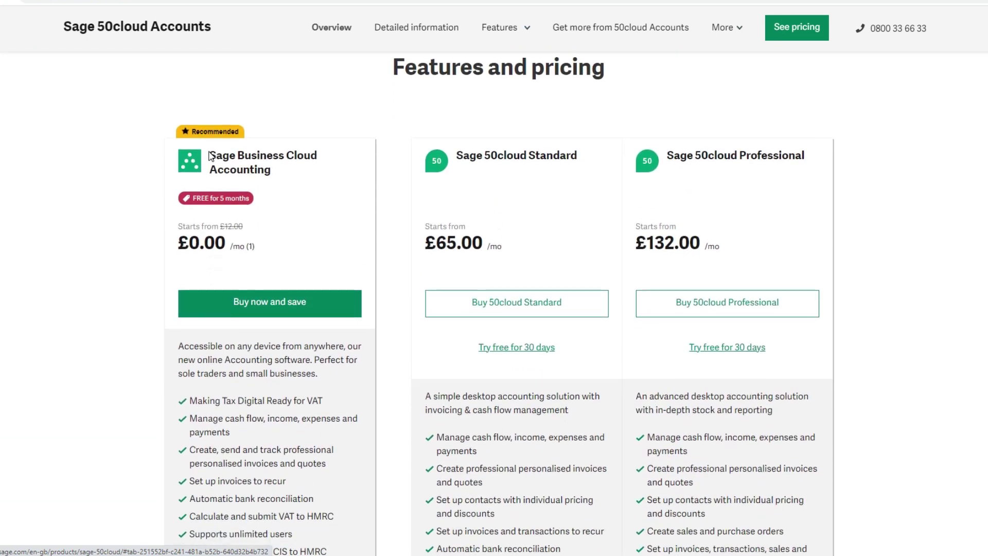
pyautogui.moveTo(210, 156); pyautogui.dragTo(280, 174)
pyautogui.click(279, 171)
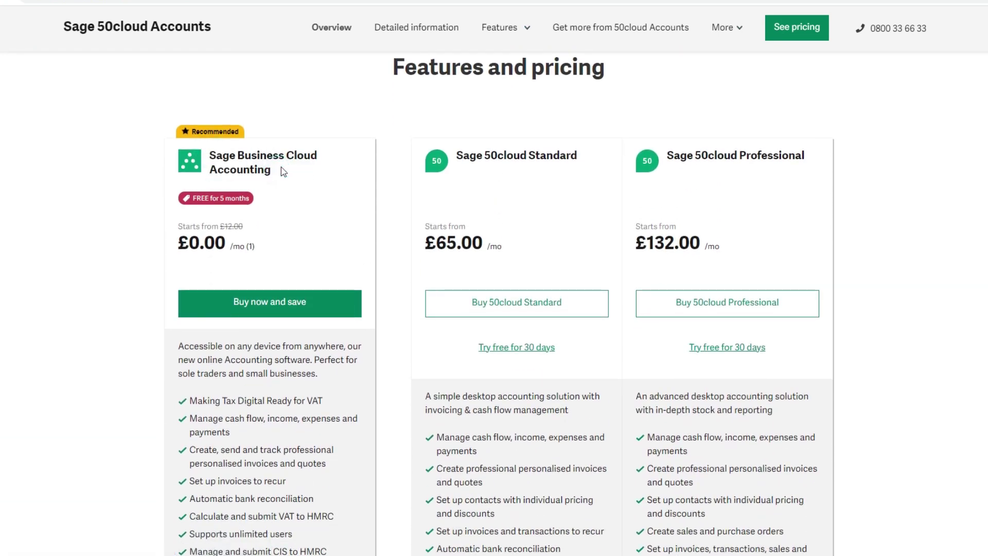
pyautogui.scroll(-1, 270, 172)
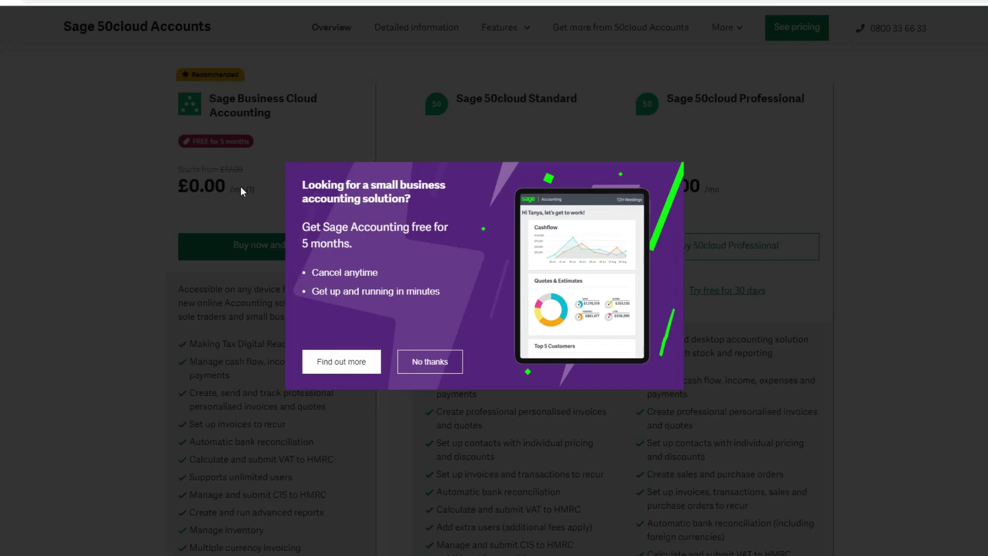
pyautogui.click(426, 364)
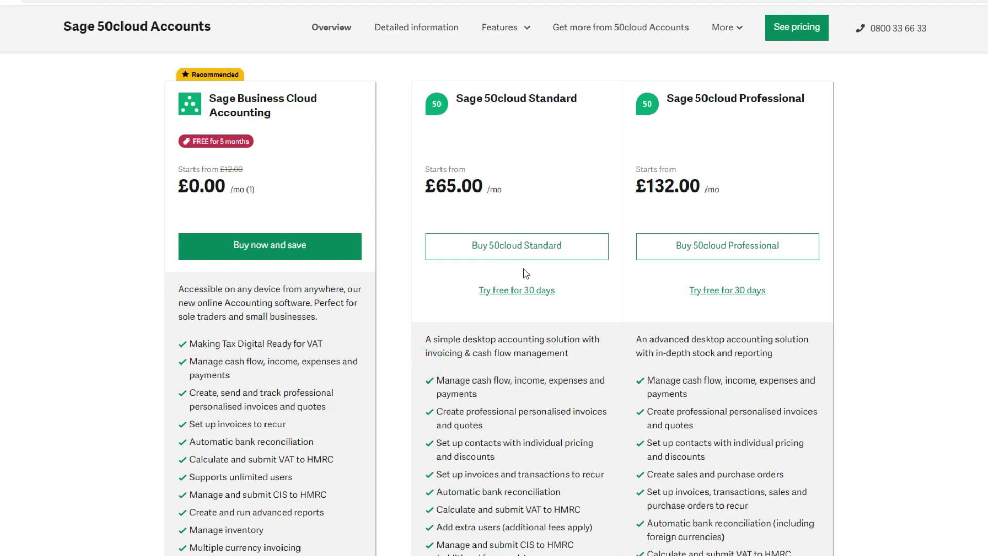
pyautogui.scroll(2, 394, 264)
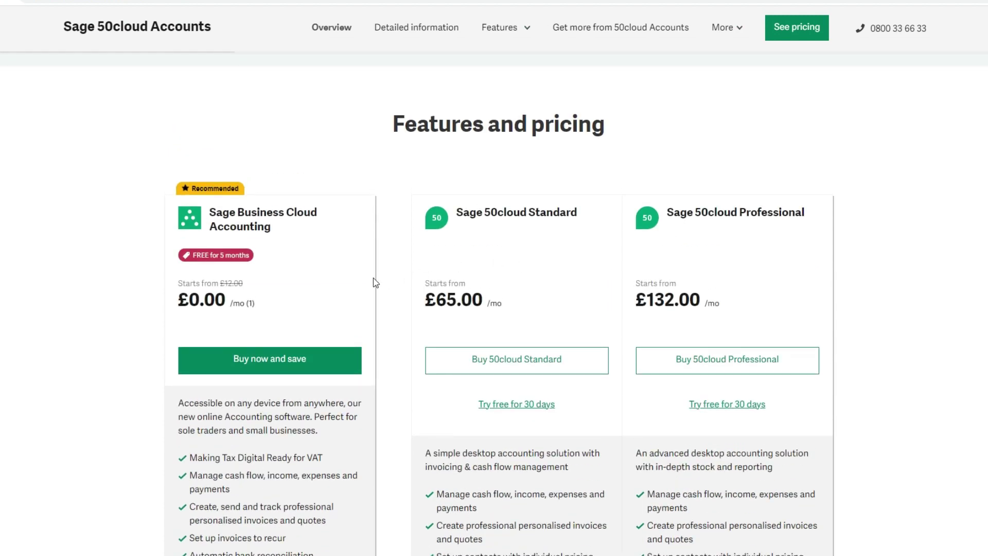
pyautogui.scroll(-2, 361, 287)
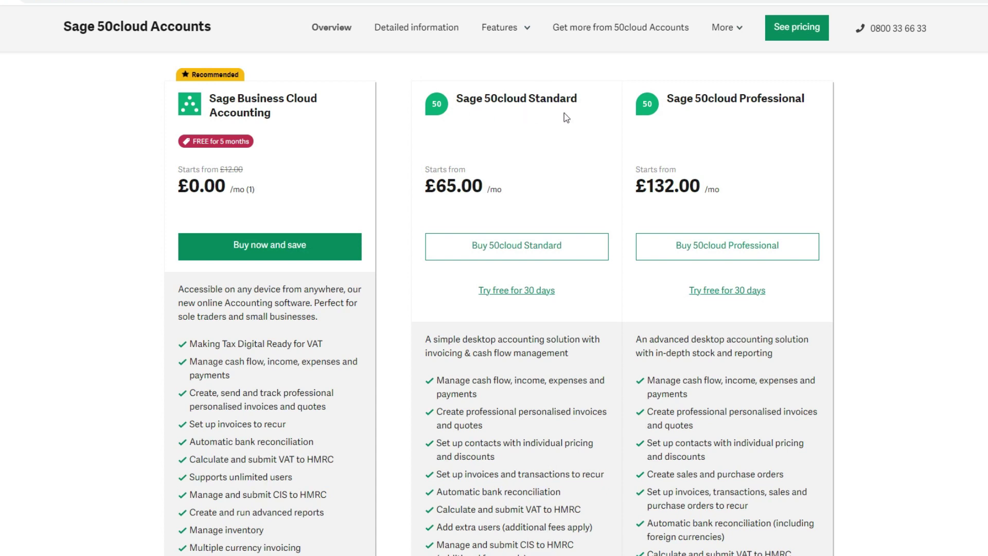
pyautogui.scroll(-3, 728, 132)
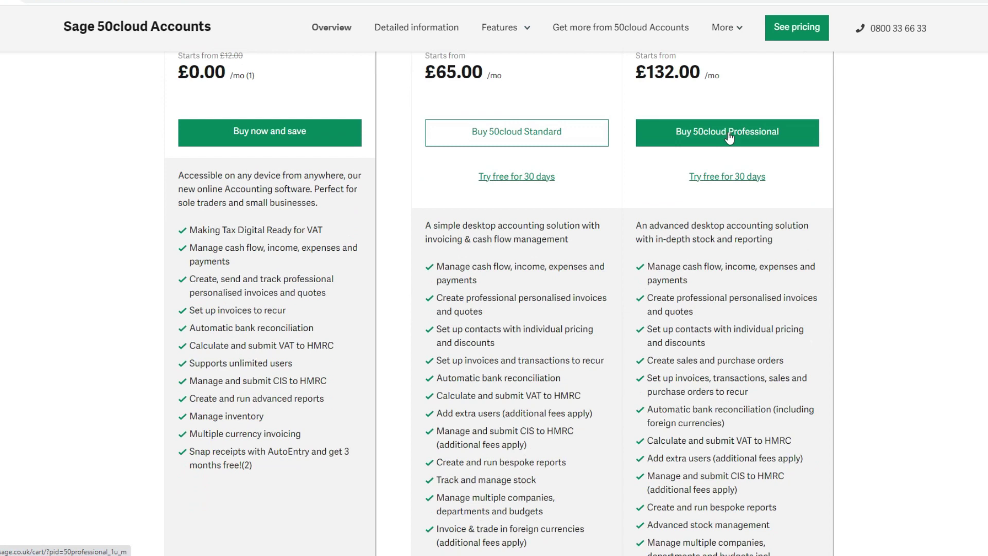
pyautogui.scroll(-1, 728, 139)
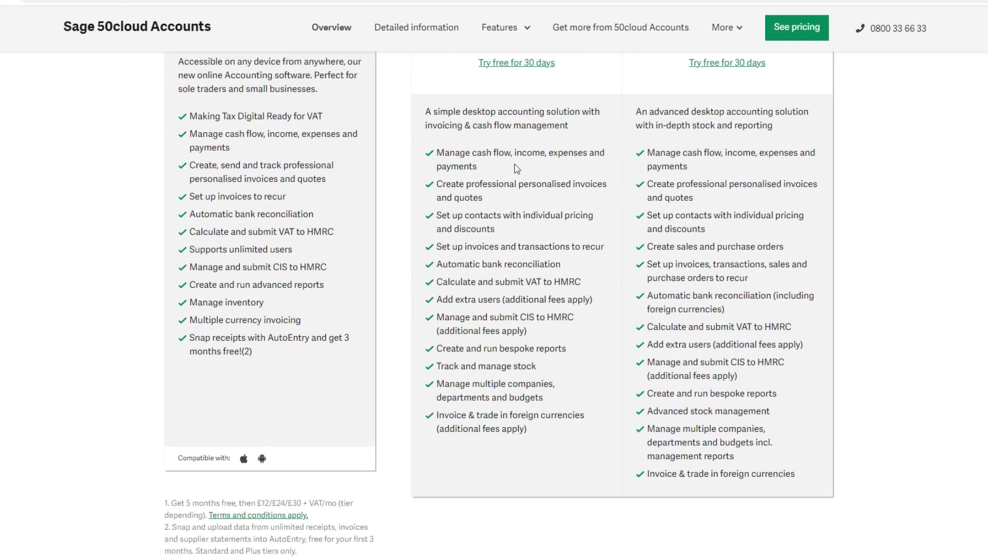
pyautogui.scroll(3, 311, 225)
pyautogui.scroll(1, 310, 225)
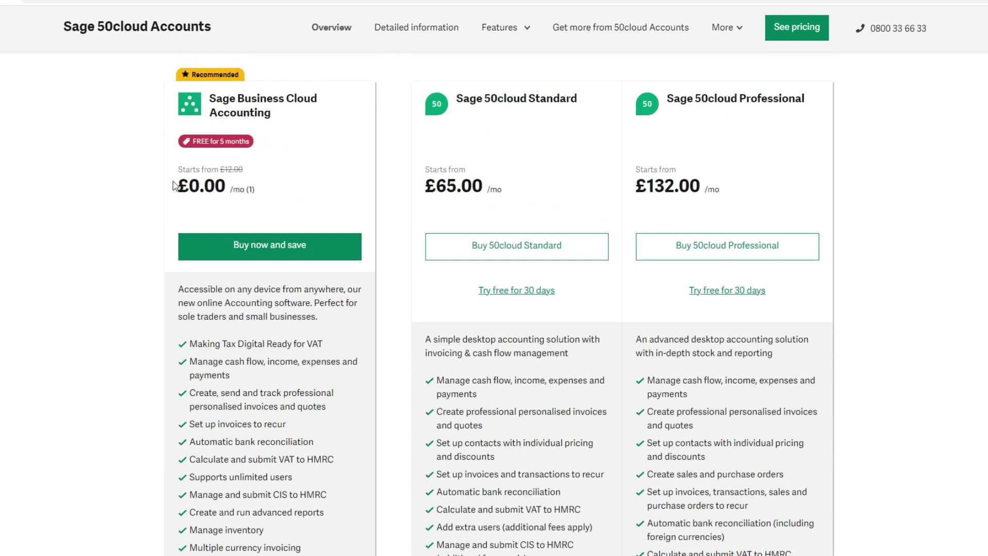
pyautogui.scroll(-2, 255, 184)
pyautogui.scroll(2, 255, 185)
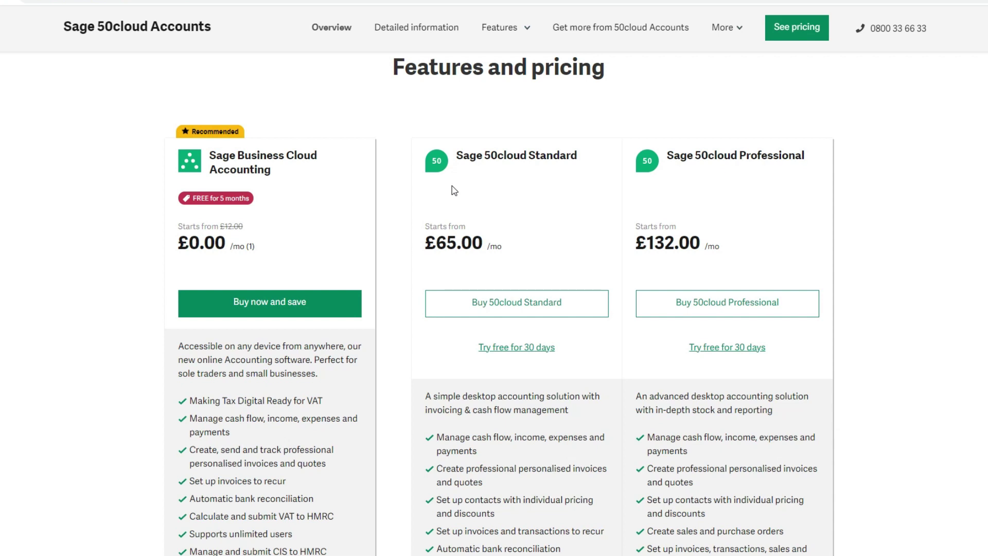
pyautogui.scroll(1, 466, 191)
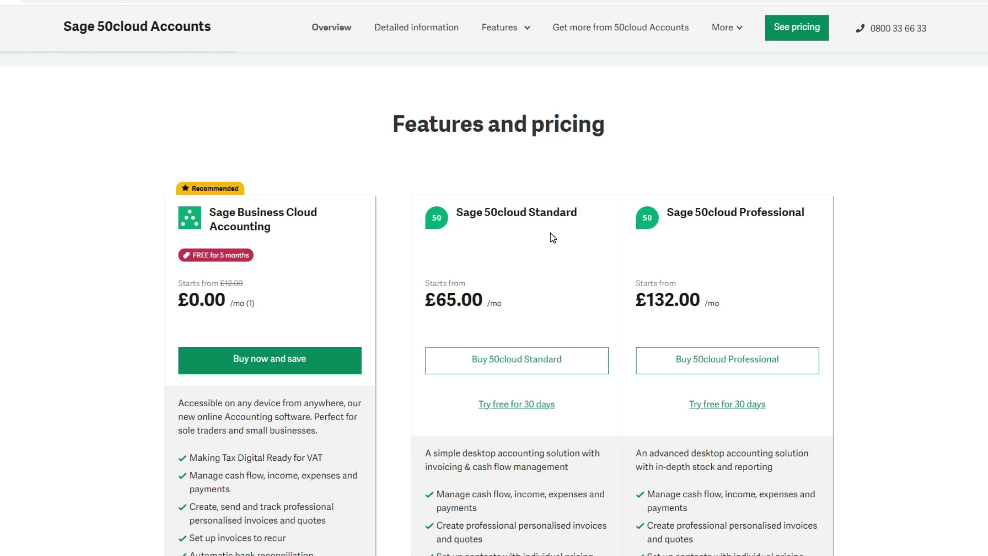
# Step: Compare the plan cards: Standard from £65.00 a month versus Professional's orders and advanced stock features
pyautogui.scroll(-3, 552, 237)
pyautogui.scroll(1, 552, 239)
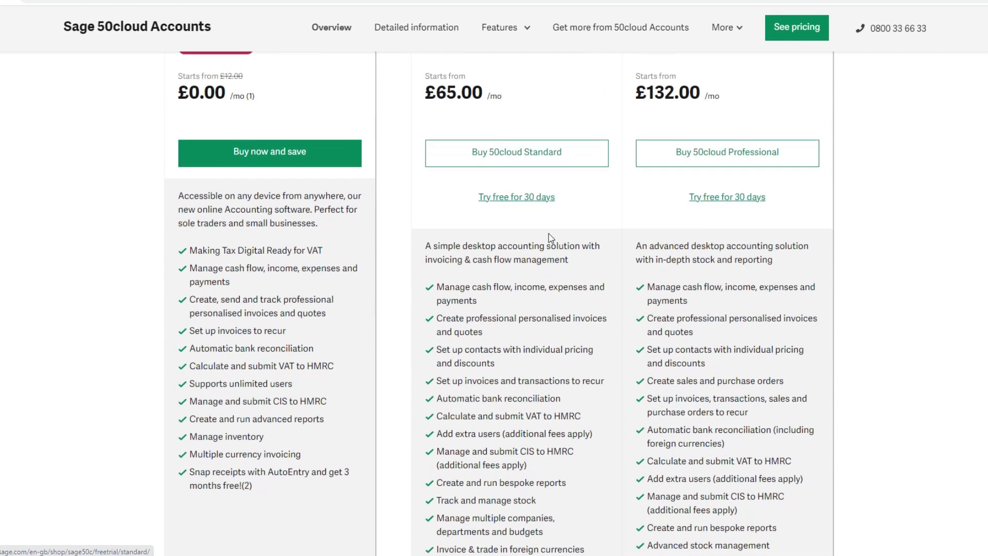
pyautogui.moveTo(478, 283); pyautogui.dragTo(599, 283)
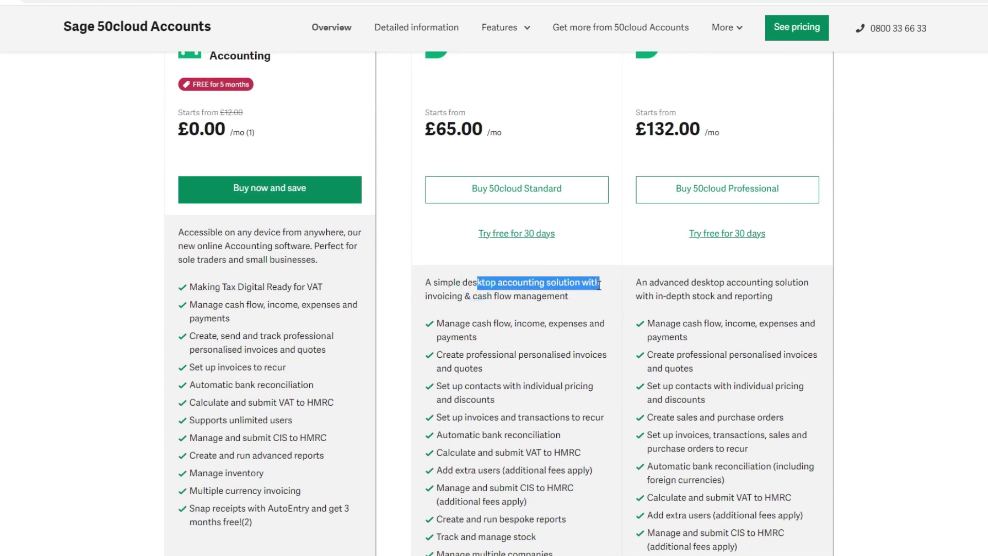
pyautogui.click(596, 282)
pyautogui.scroll(-1, 451, 297)
pyautogui.scroll(-1, 452, 297)
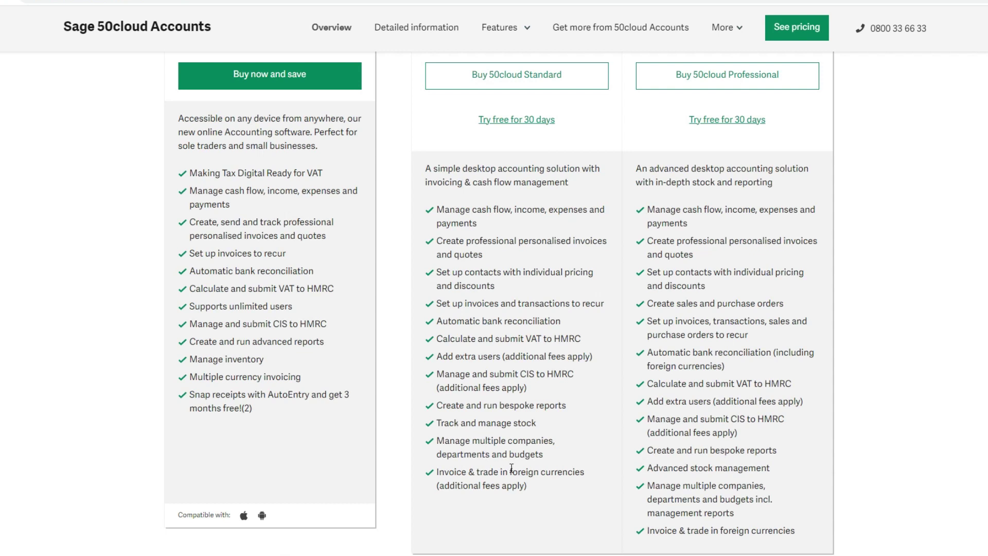
pyautogui.scroll(4, 551, 309)
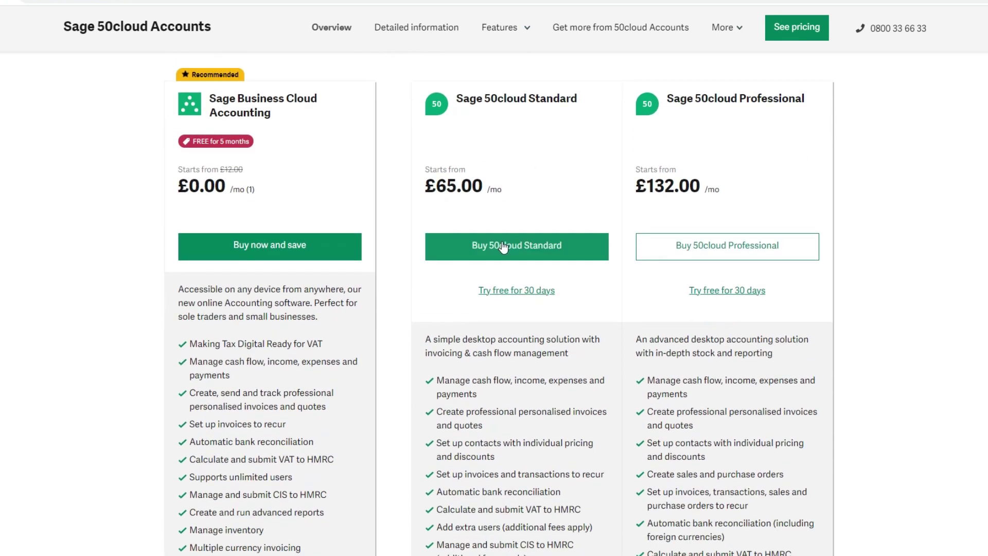
pyautogui.scroll(-1, 514, 329)
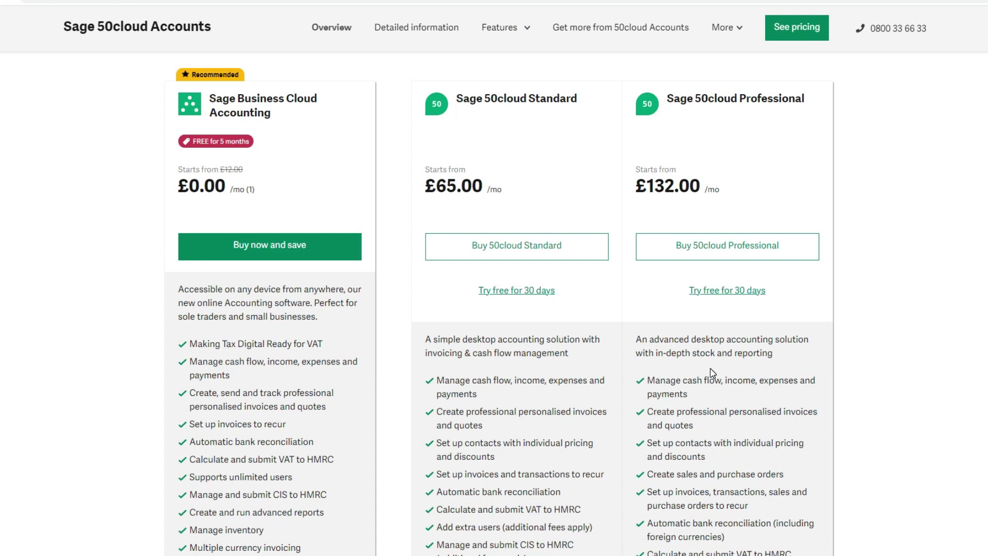
pyautogui.scroll(-5, 713, 372)
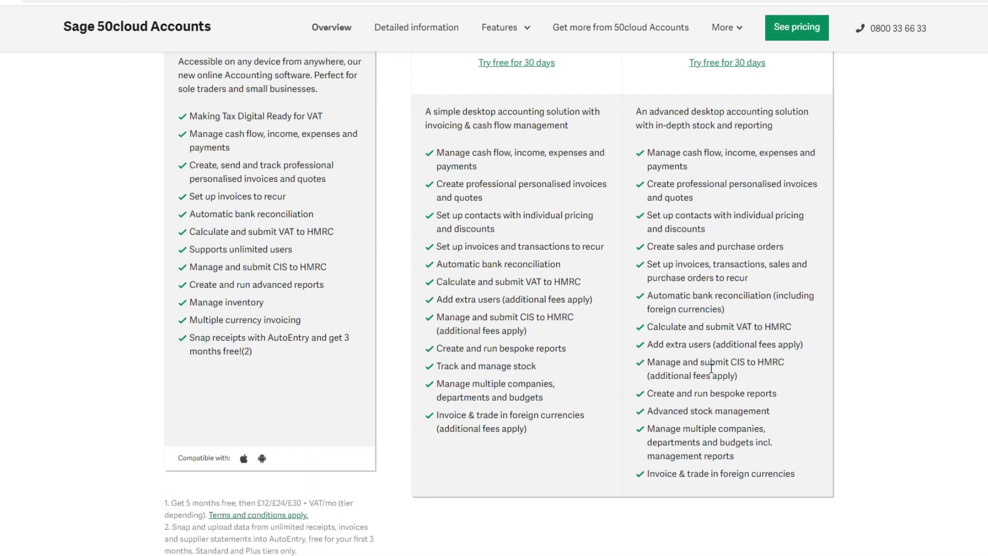
pyautogui.scroll(1, 712, 368)
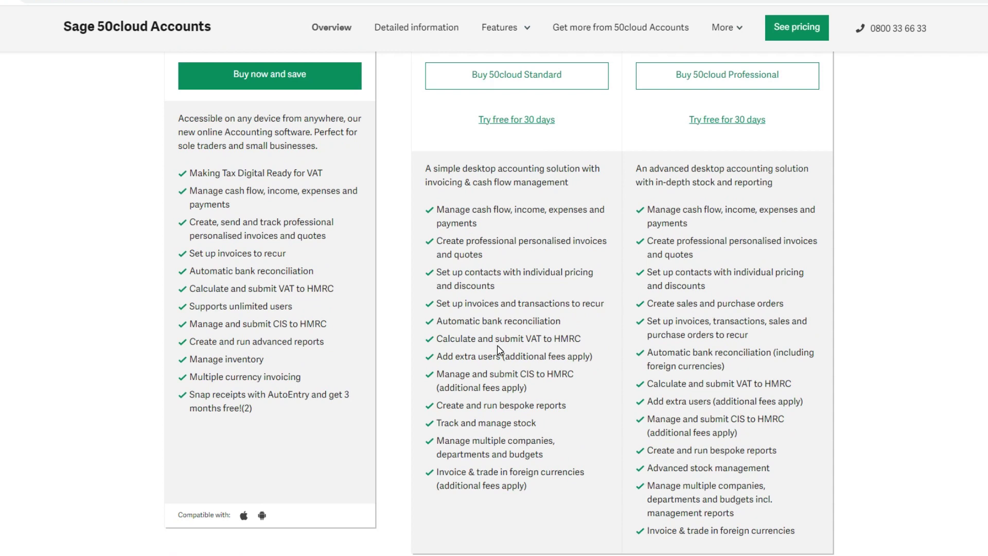
pyautogui.scroll(4, 498, 350)
pyautogui.scroll(1, 520, 353)
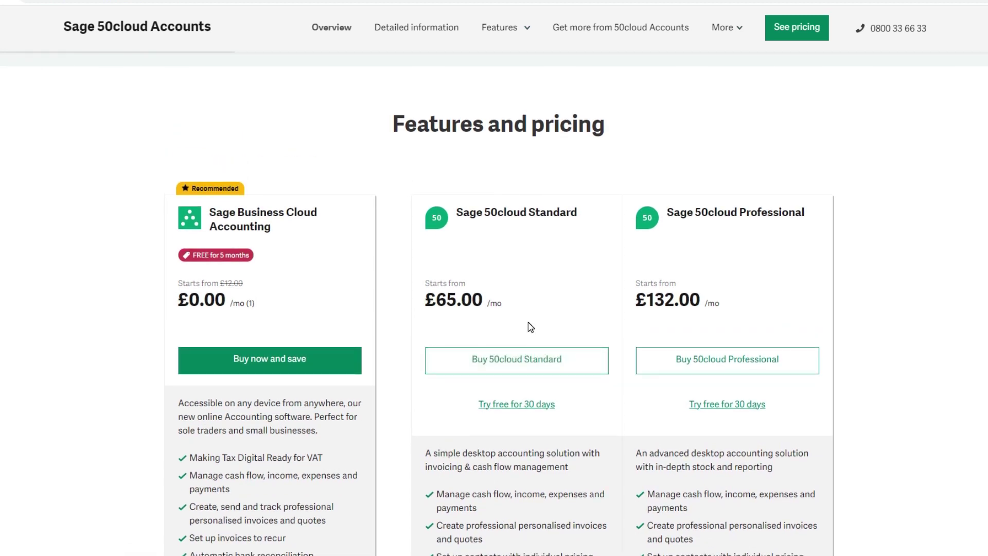
# Step: Open the Sage 50cloud Standard order and review Steps 1–4: 1 user, 2 companies, £65/month +VAT
pyautogui.click(462, 363)
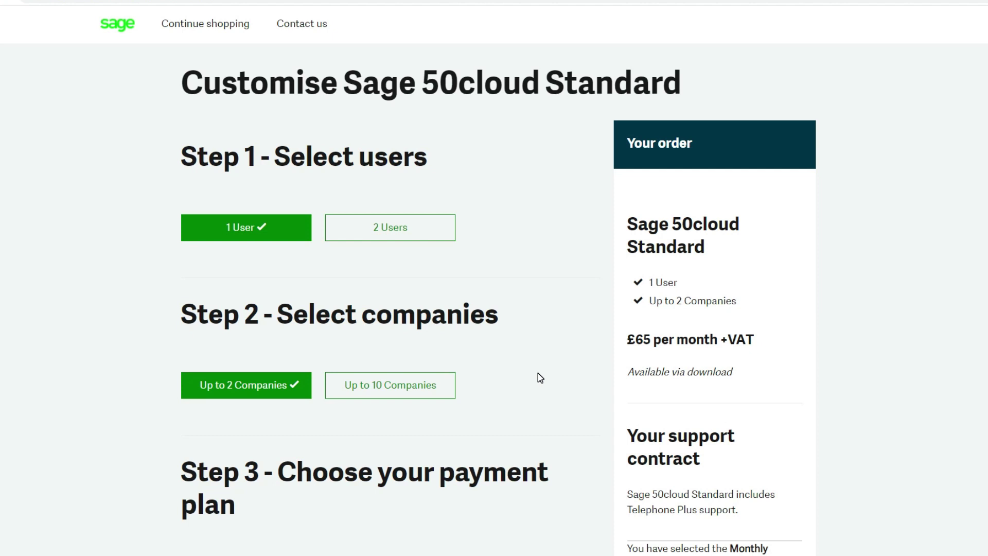
pyautogui.scroll(-2, 540, 378)
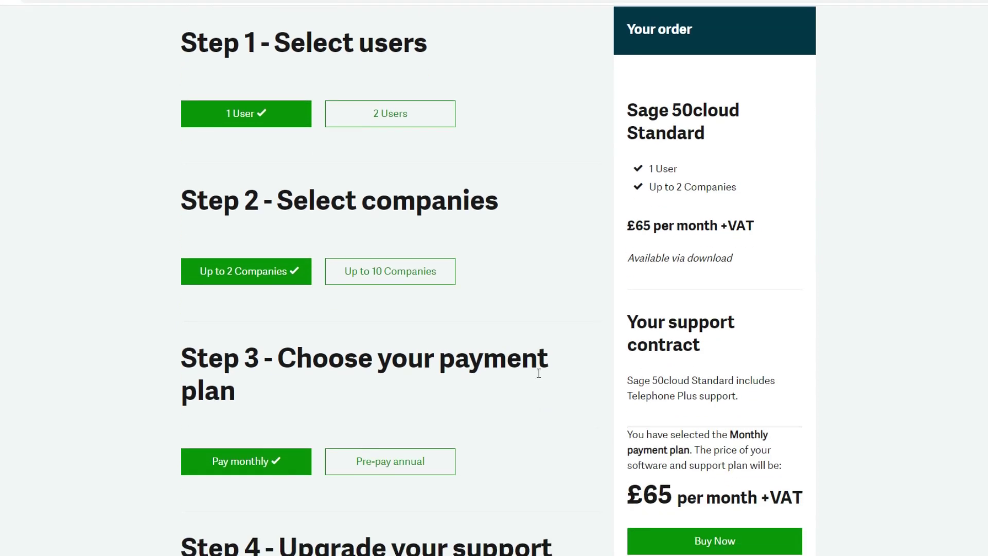
pyautogui.scroll(-4, 539, 373)
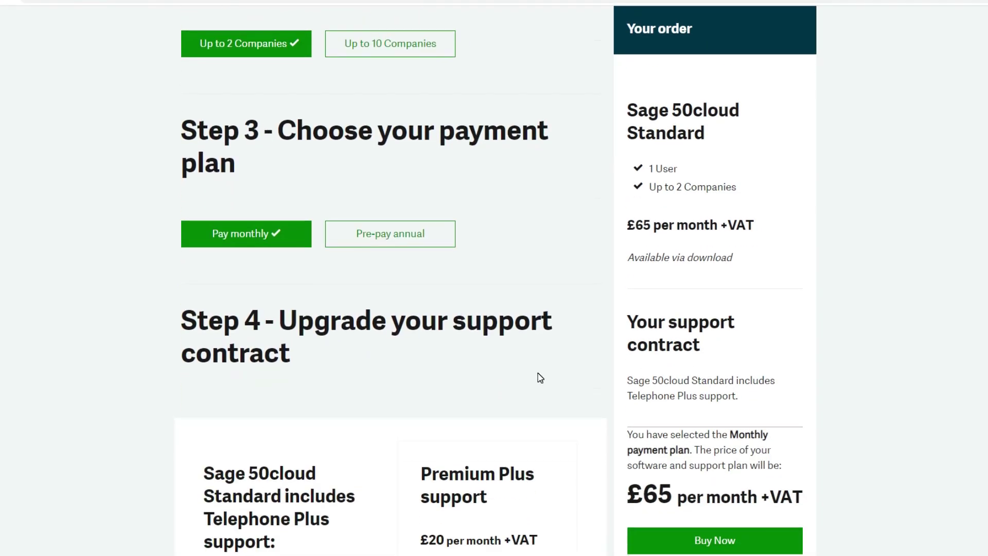
pyautogui.scroll(-6, 540, 378)
pyautogui.scroll(3, 540, 377)
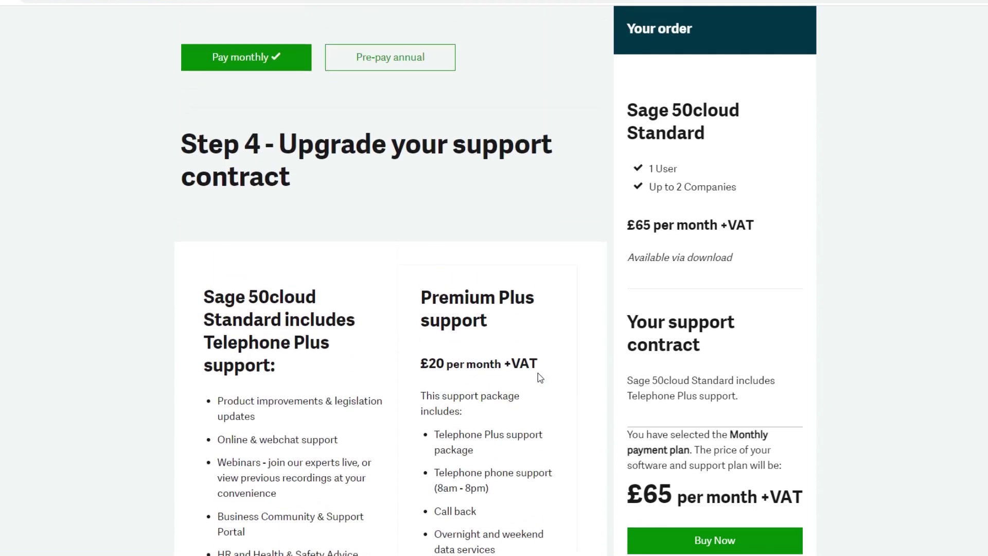
pyautogui.scroll(-4, 353, 373)
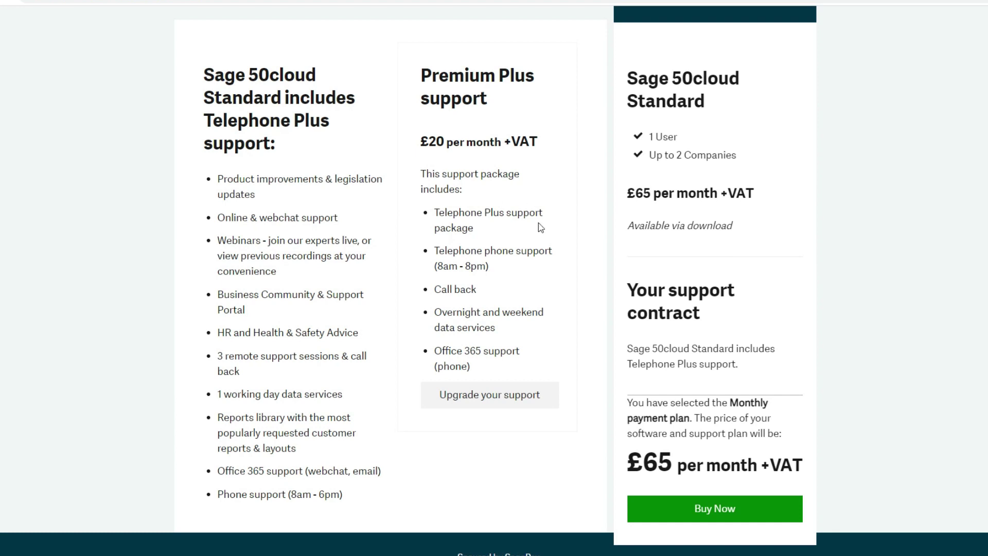
pyautogui.scroll(-1, 543, 235)
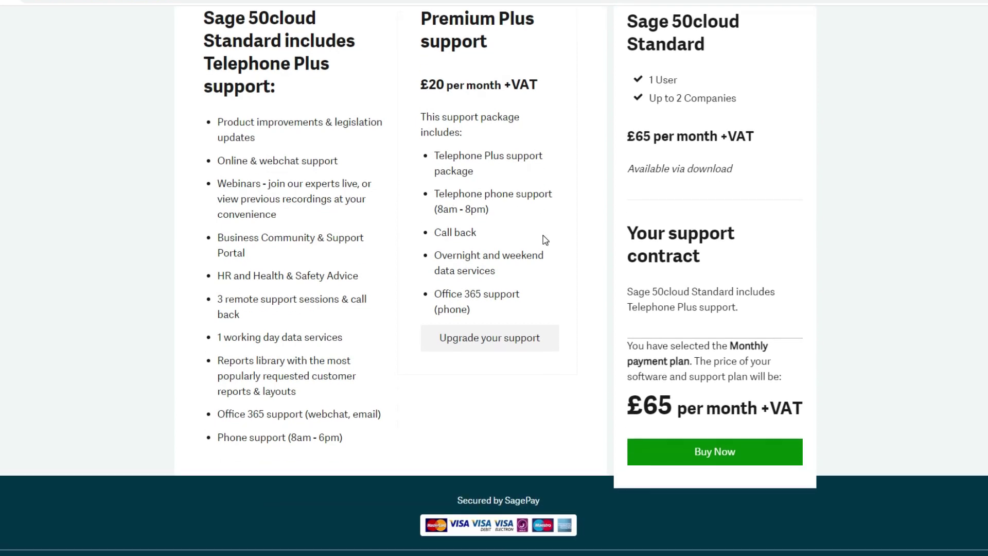
pyautogui.scroll(1, 542, 237)
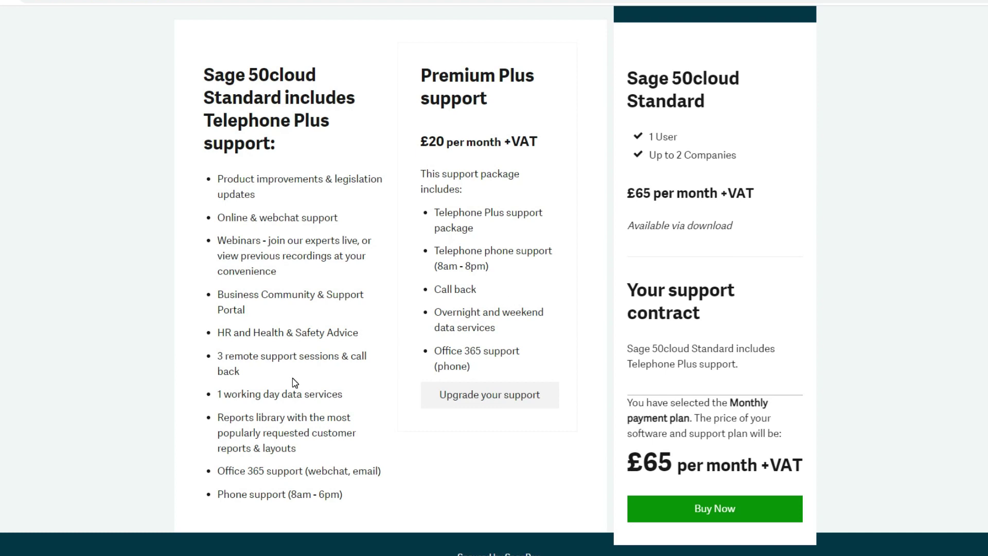
pyautogui.scroll(3, 214, 379)
pyautogui.scroll(-3, 211, 374)
pyautogui.scroll(-2, 710, 242)
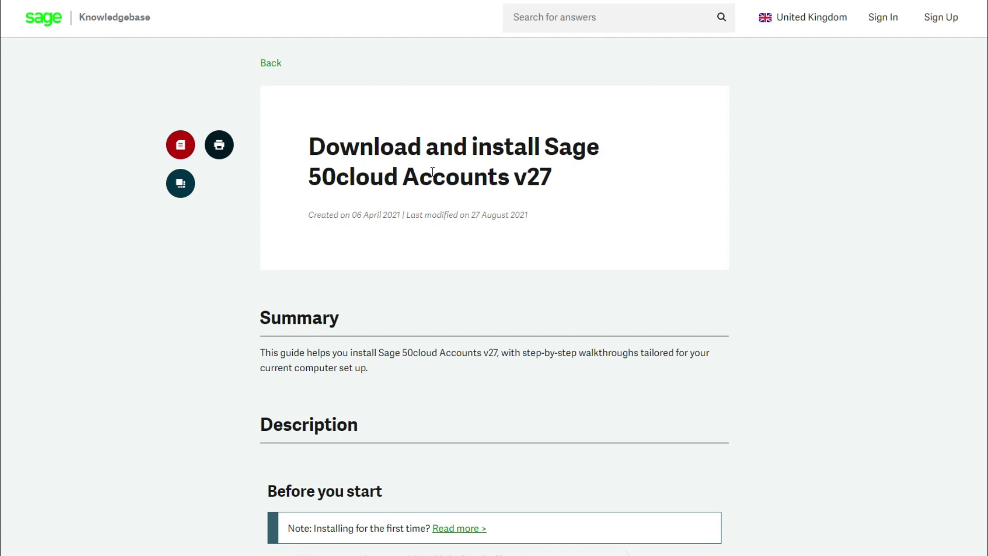
# Step: In the install article questionnaire, answer No for existing installation and No for network use
pyautogui.scroll(-1, 336, 170)
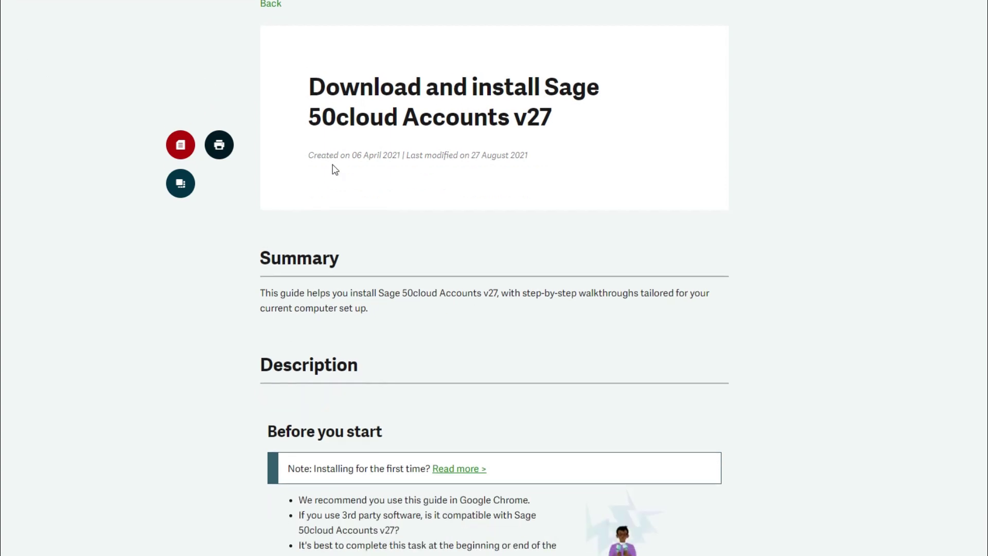
pyautogui.scroll(1, 334, 167)
pyautogui.scroll(-5, 362, 173)
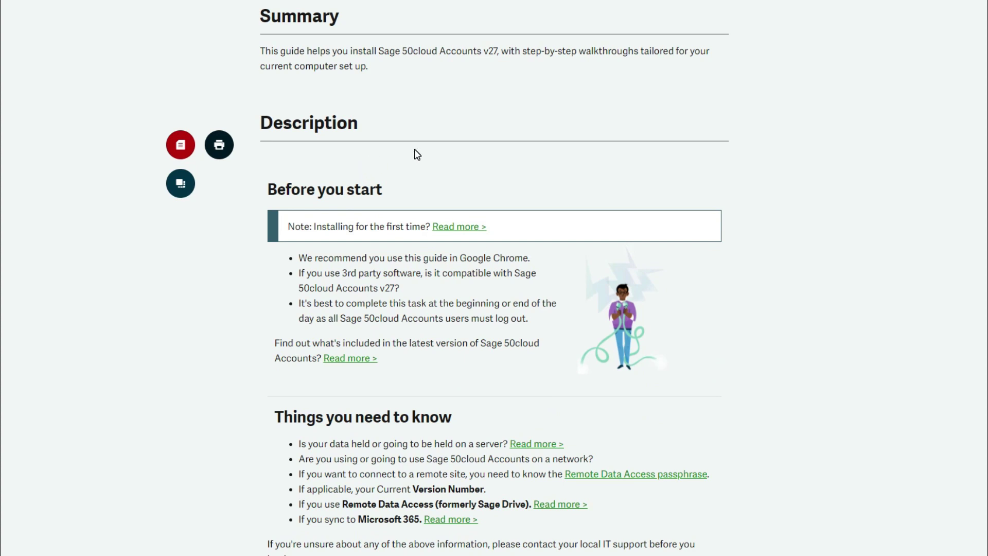
pyautogui.scroll(-5, 415, 151)
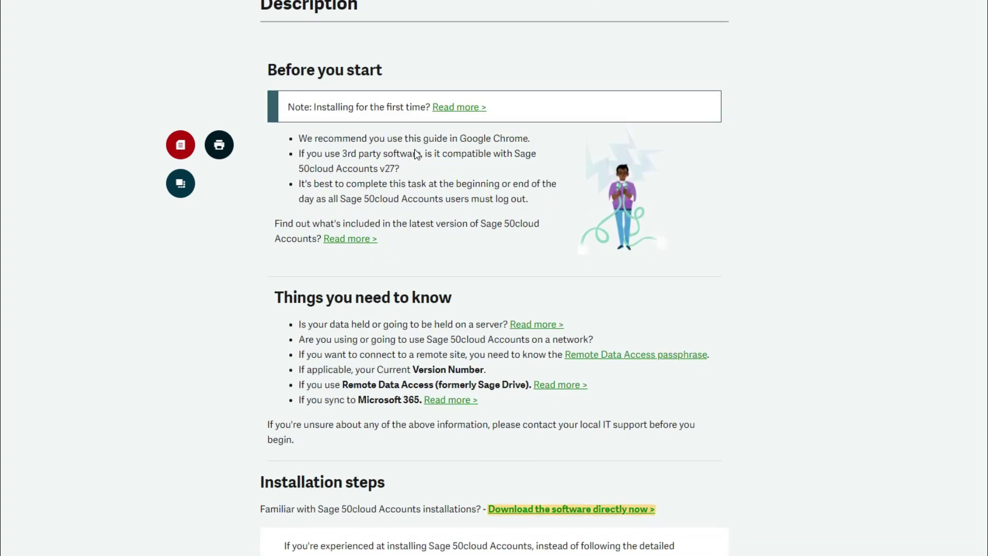
pyautogui.scroll(-3, 417, 154)
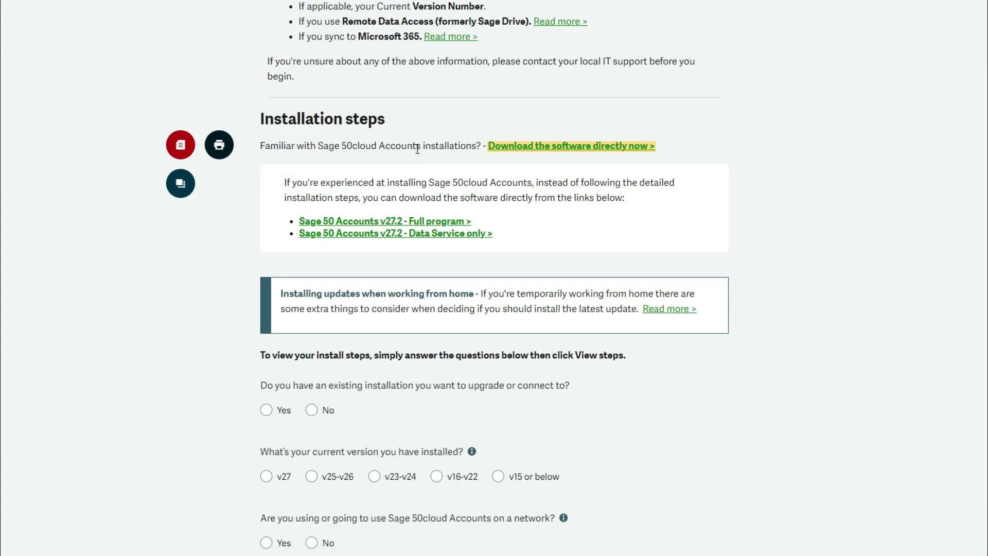
pyautogui.scroll(-3, 418, 195)
pyautogui.click(313, 231)
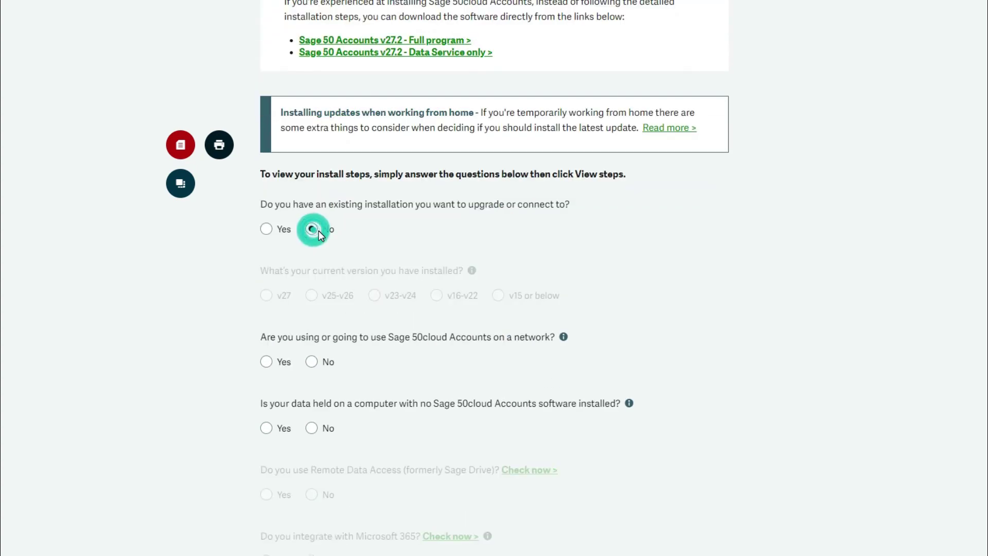
pyautogui.moveTo(305, 174); pyautogui.dragTo(561, 193)
pyautogui.click(541, 174)
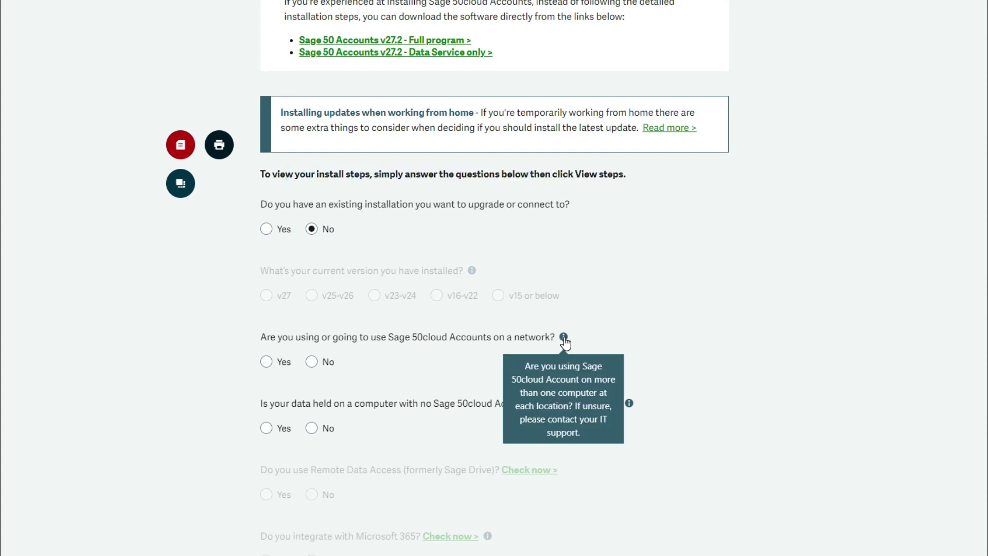
pyautogui.click(312, 362)
pyautogui.scroll(-2, 311, 365)
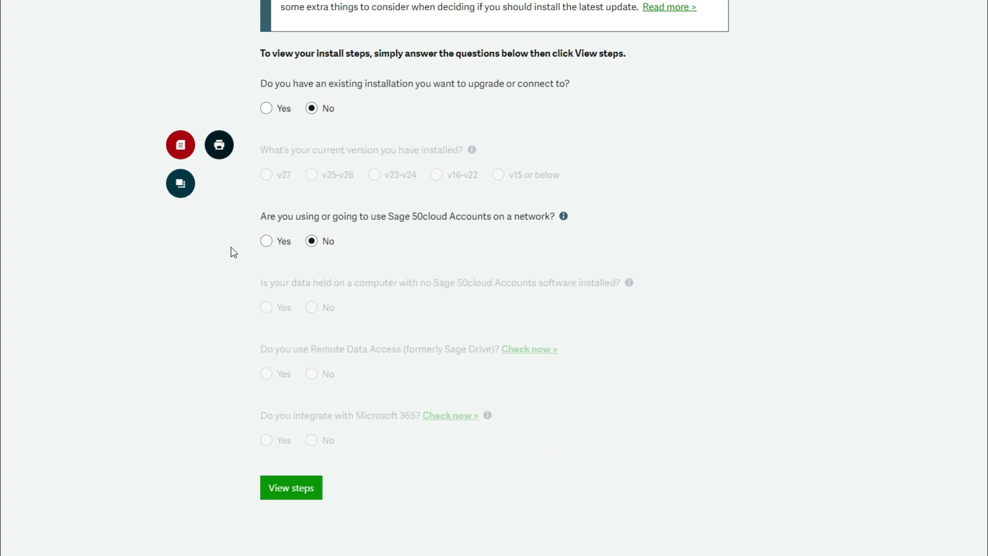
# Step: Show the install steps and open the linked system requirements article
pyautogui.click(300, 492)
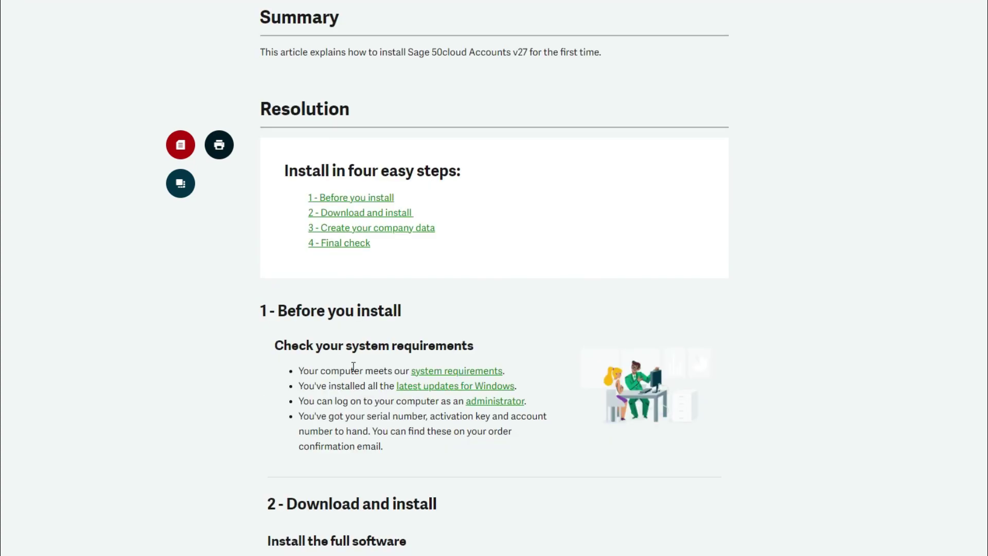
pyautogui.rightClick(427, 371)
pyautogui.click(443, 381)
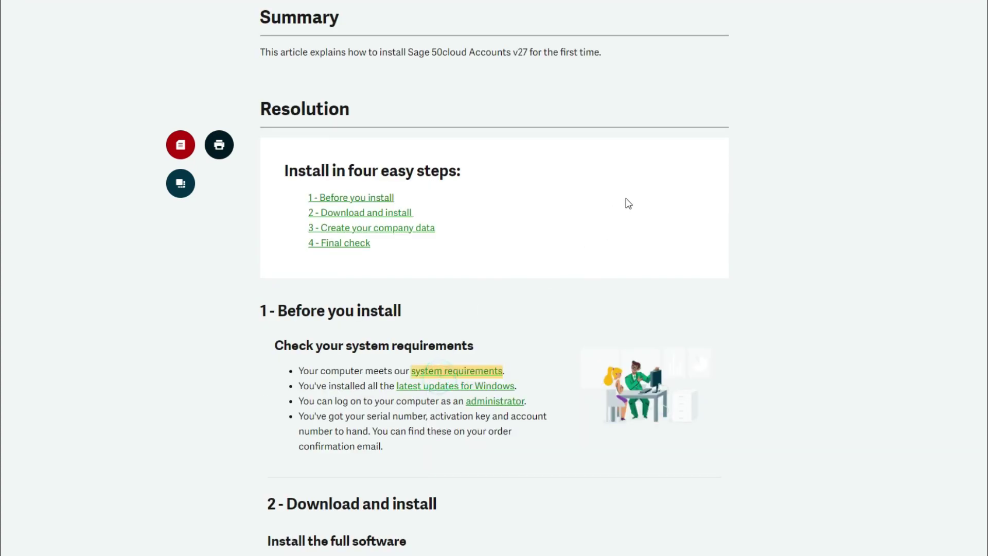
# Step: Review the minimum system requirements tables, including the need to log on as administrator
pyautogui.scroll(-7, 389, 337)
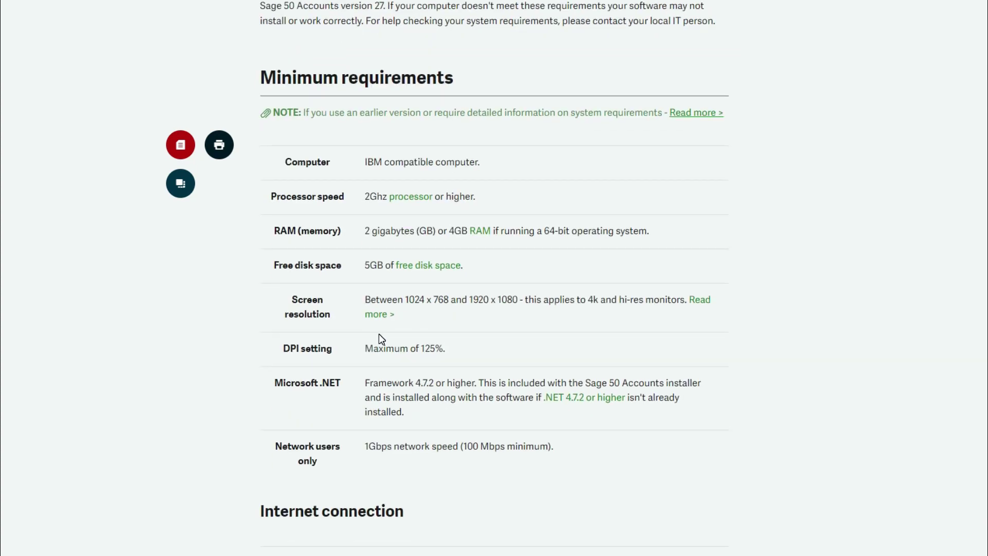
pyautogui.scroll(-5, 379, 337)
pyautogui.scroll(-14, 379, 333)
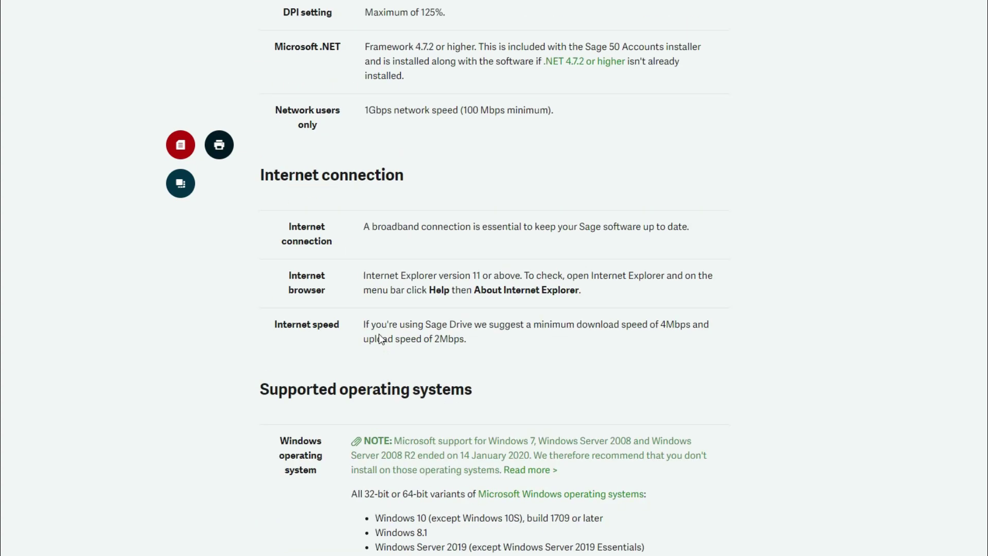
pyautogui.scroll(4, 383, 325)
pyautogui.scroll(15, 384, 320)
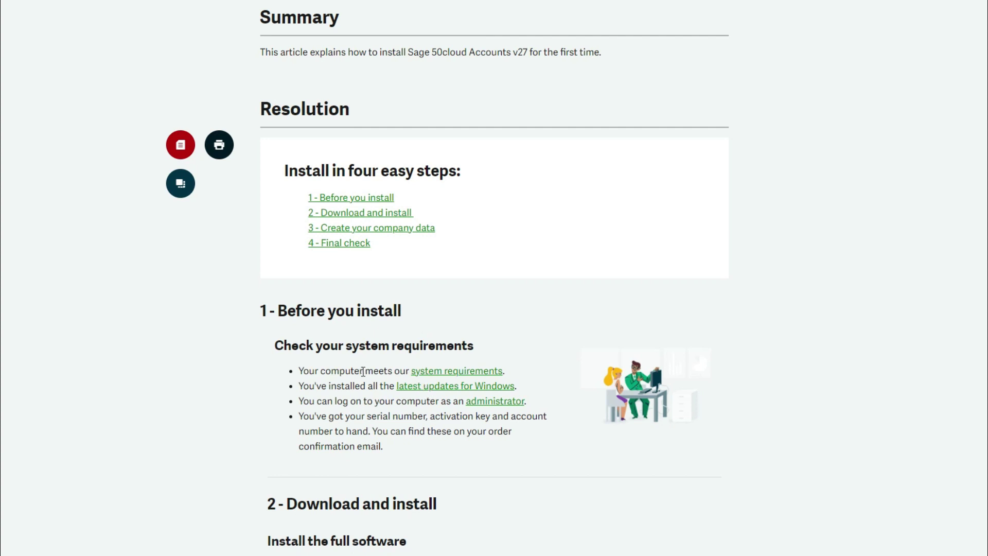
pyautogui.moveTo(336, 402); pyautogui.dragTo(438, 402)
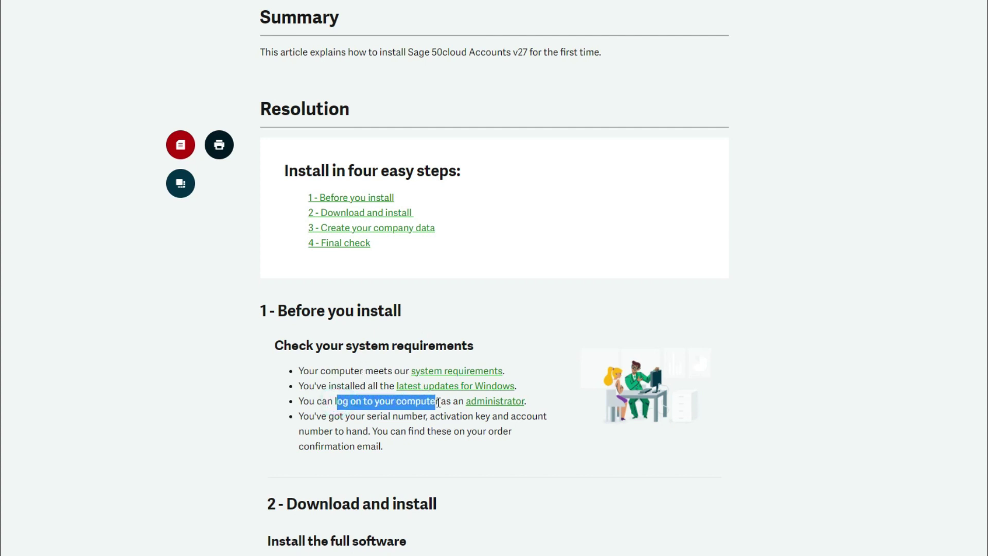
pyautogui.click(438, 403)
pyautogui.scroll(-1, 344, 409)
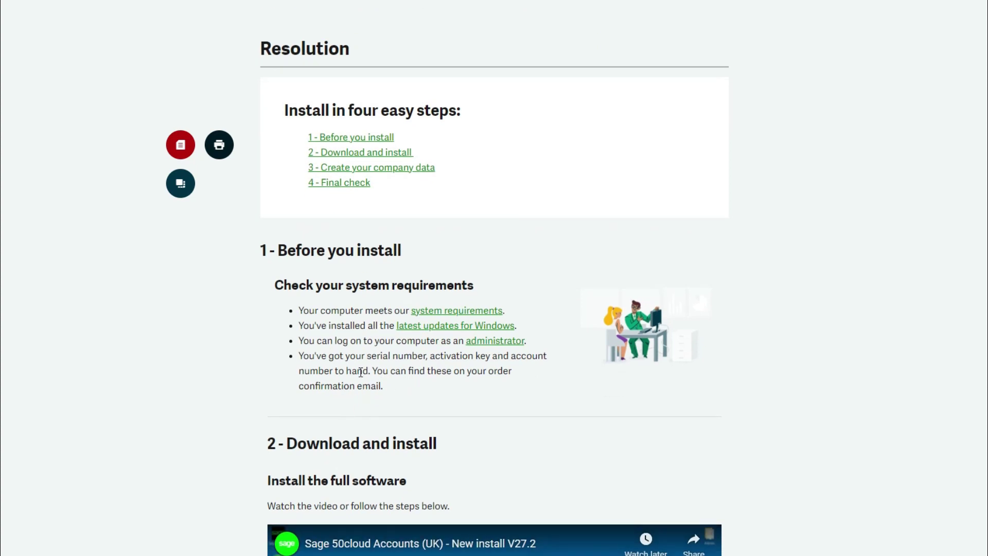
# Step: Play the install video, download the Sage 50cloud Accounts installer and launch the .exe
pyautogui.scroll(-3, 361, 372)
pyautogui.scroll(-3, 359, 368)
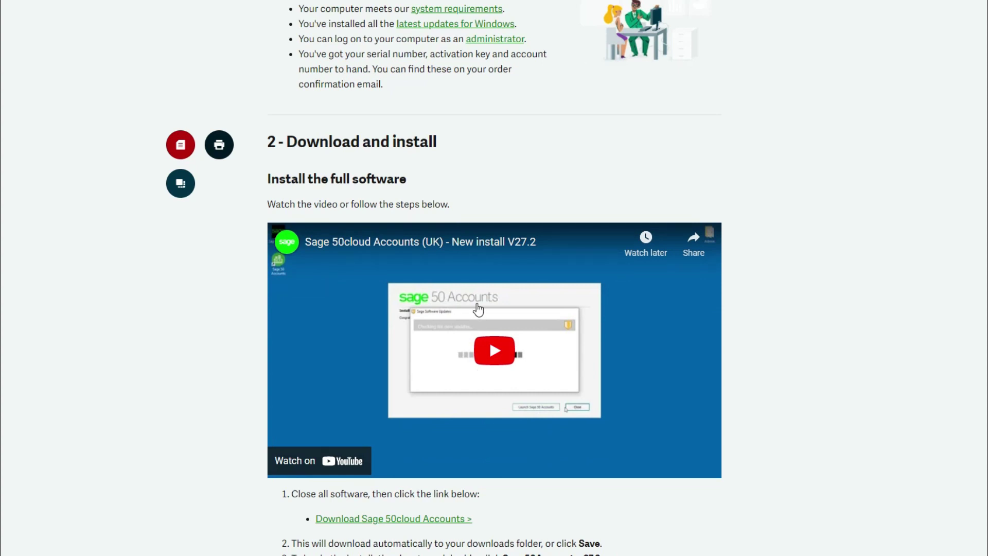
pyautogui.click(391, 311)
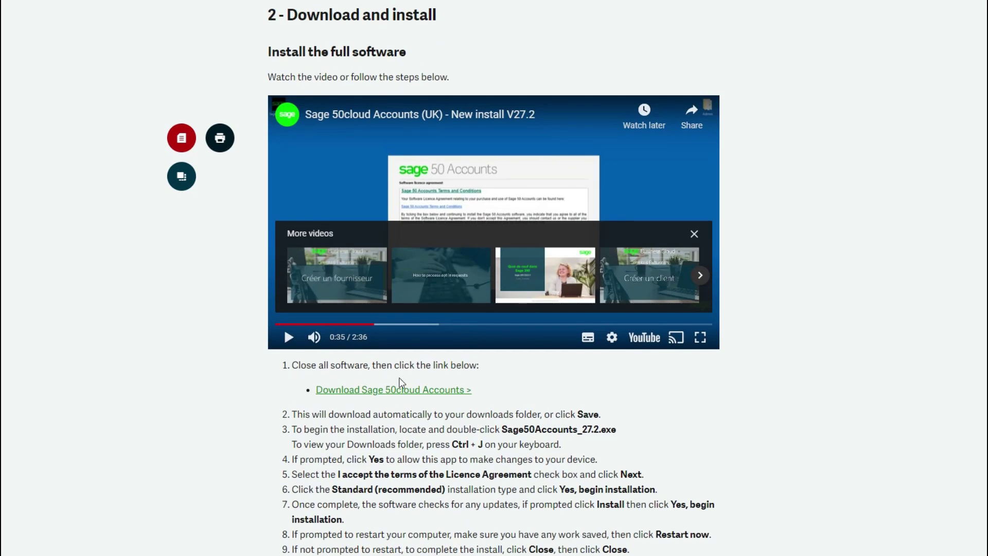
pyautogui.click(399, 392)
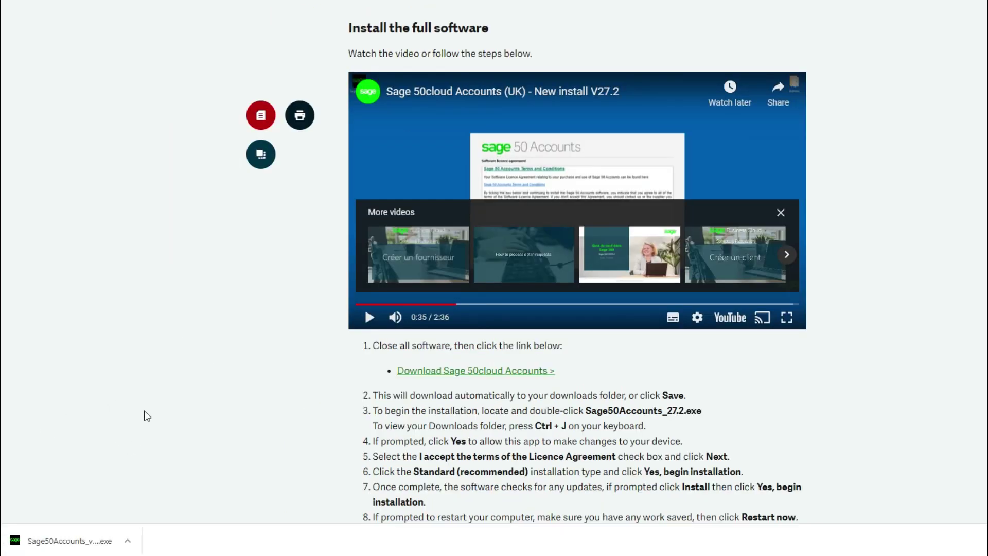
pyautogui.click(75, 543)
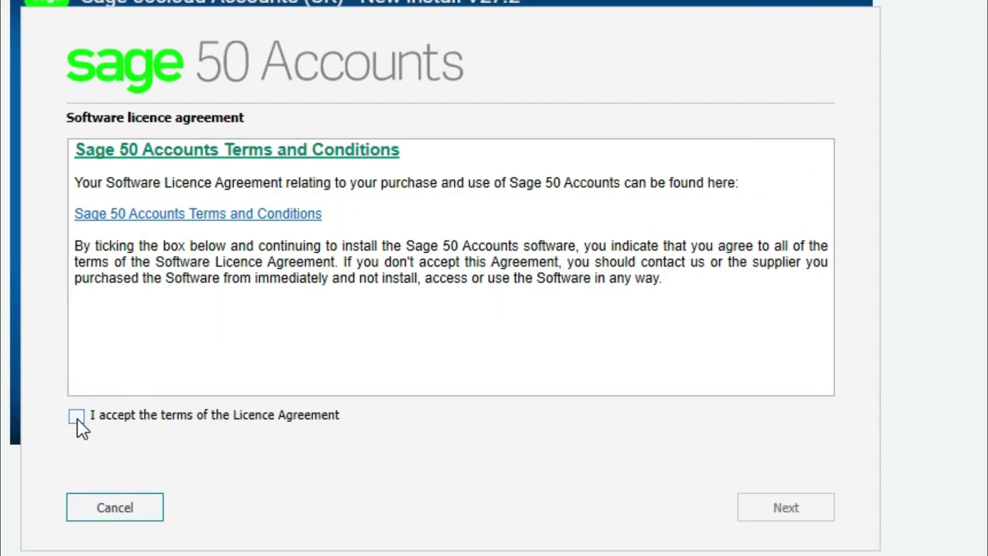
# Step: Accept the licence and install Standard (recommended) to C:\Program Files (x86)\Sage\Accounts
pyautogui.click(77, 417)
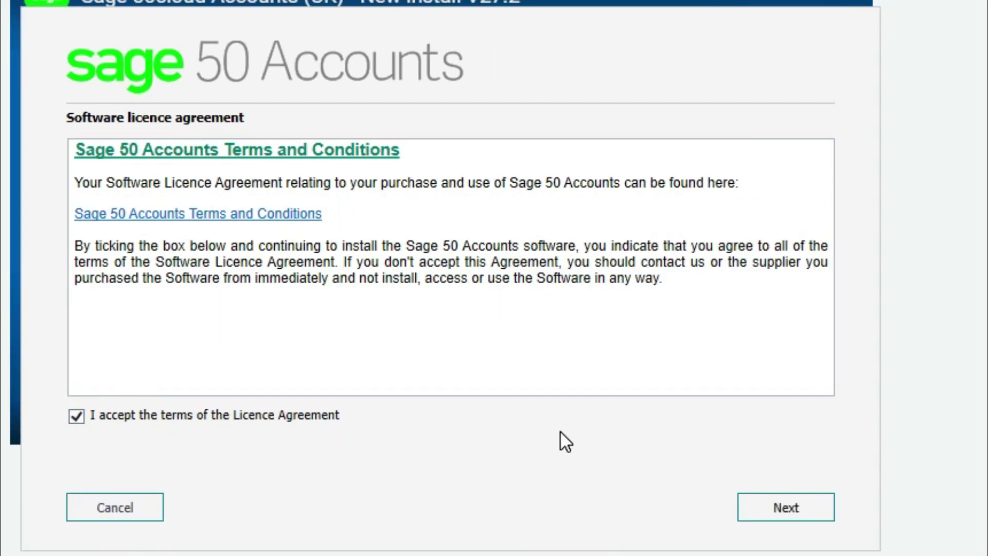
pyautogui.click(806, 509)
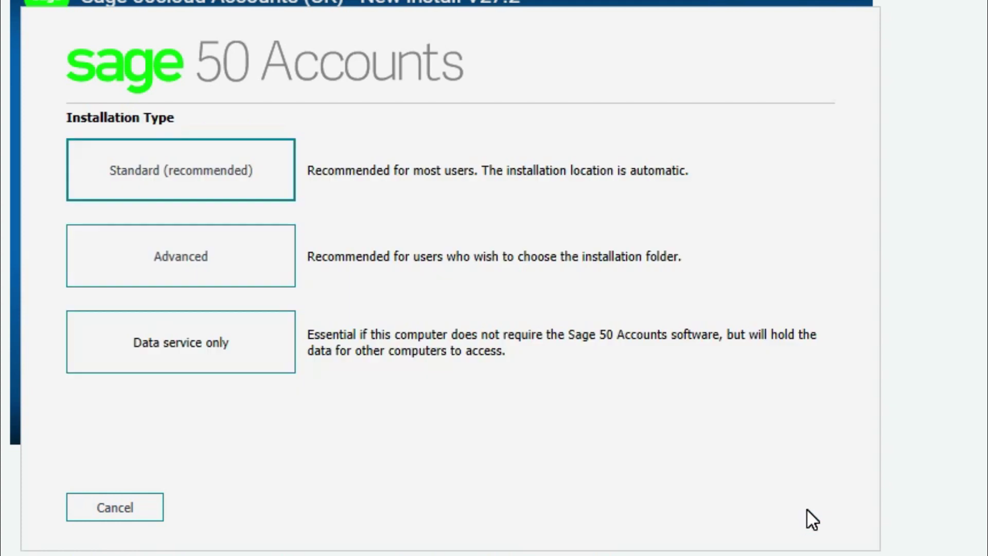
pyautogui.click(232, 185)
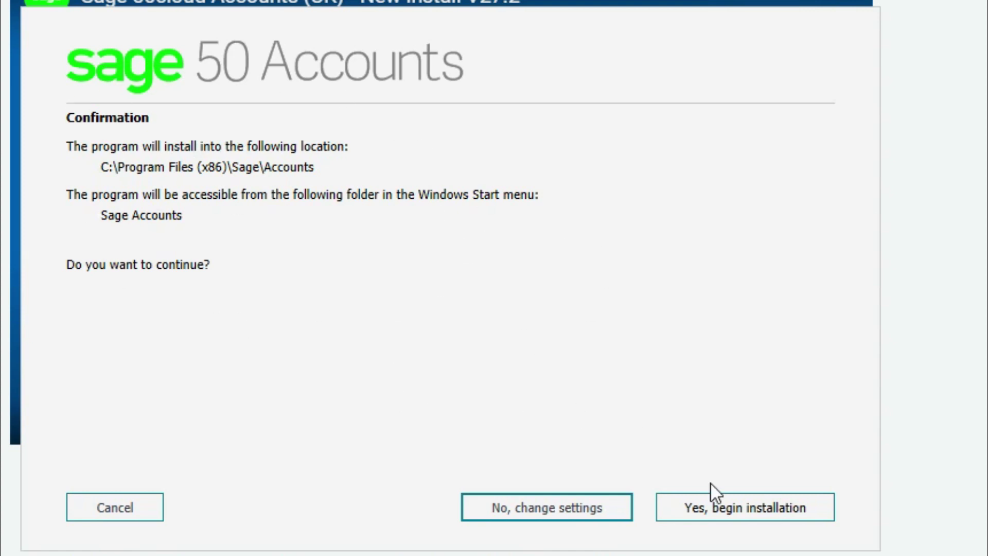
pyautogui.click(721, 503)
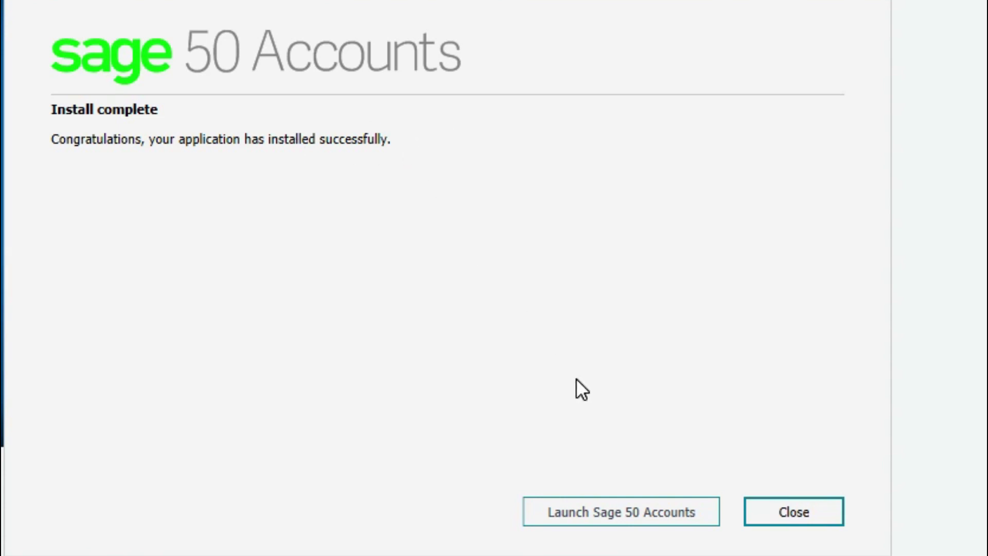
# Step: Launch Sage 50, accept the default privacy settings and continue creating a new company
pyautogui.click(700, 514)
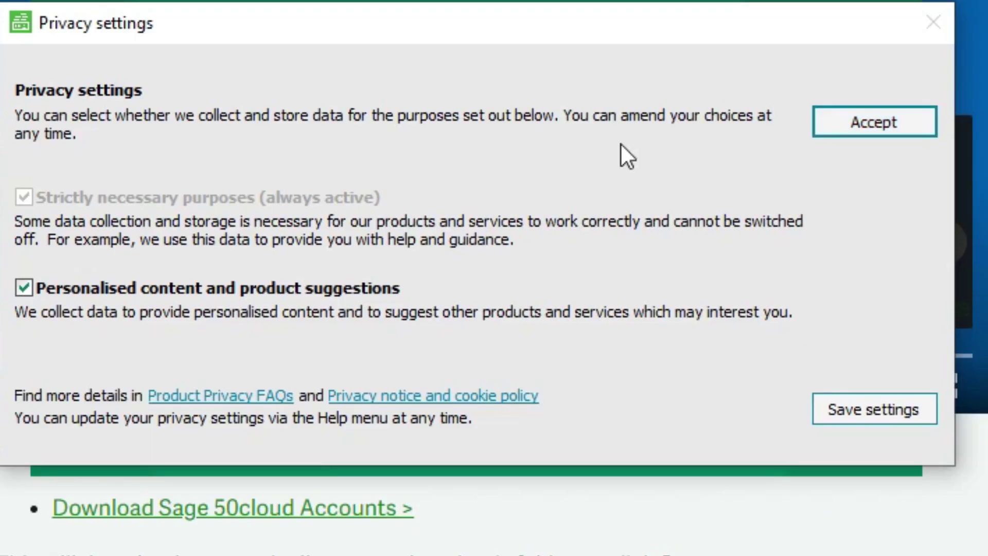
pyautogui.click(886, 119)
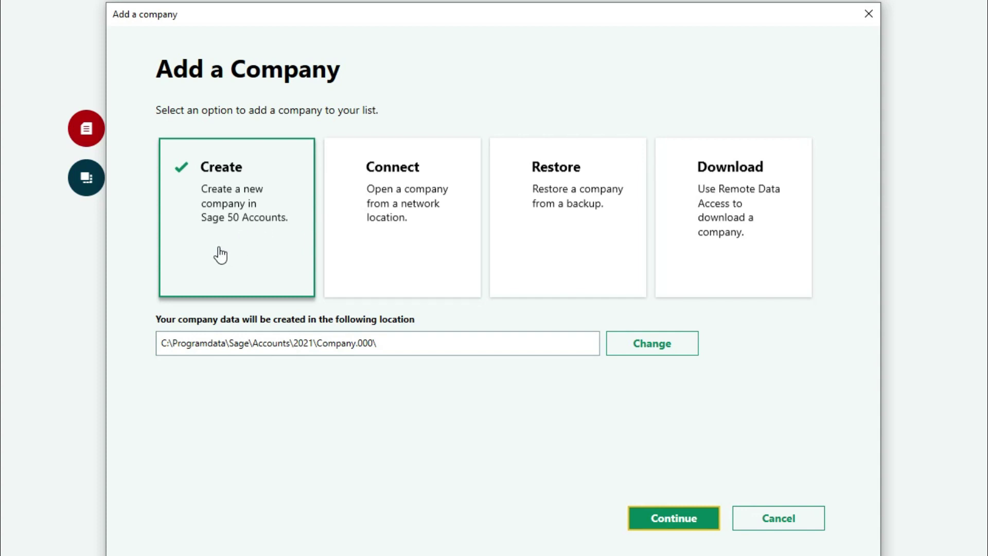
pyautogui.click(708, 522)
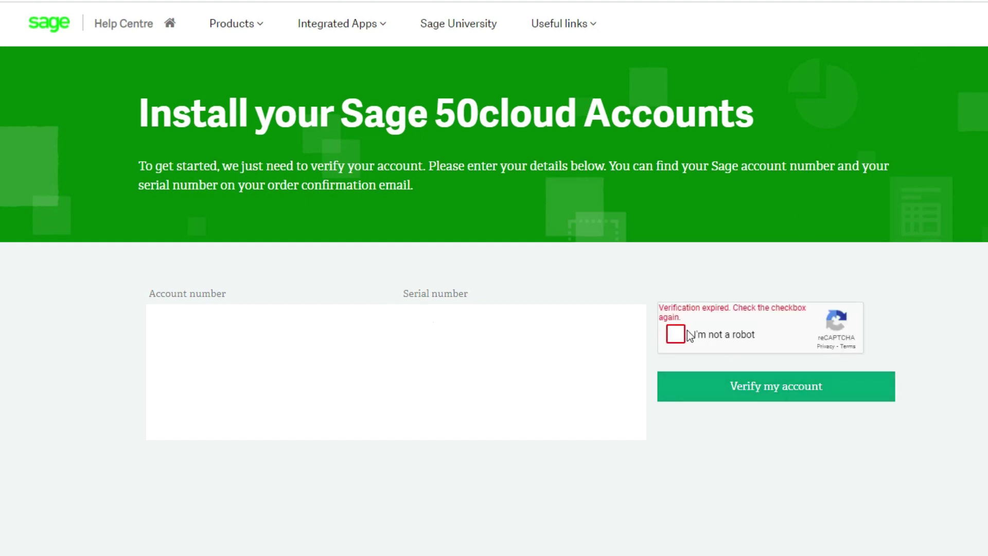
# Step: Pass the reCAPTCHA not-a-robot check and verify the account on Sage Help Centre
pyautogui.click(688, 332)
pyautogui.click(865, 397)
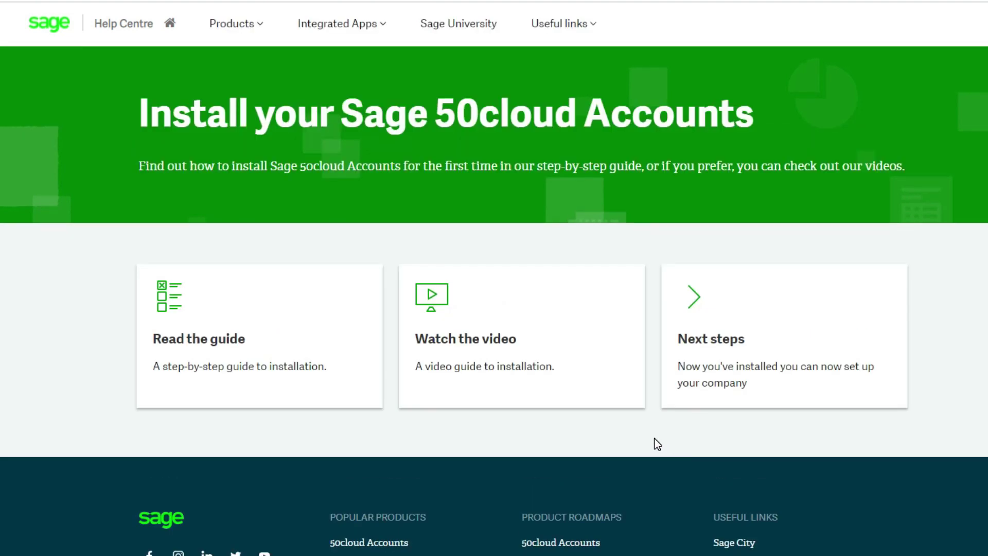
# Step: Open the step-by-step installation guide in Sage Knowledgebase and scroll through it
pyautogui.click(344, 381)
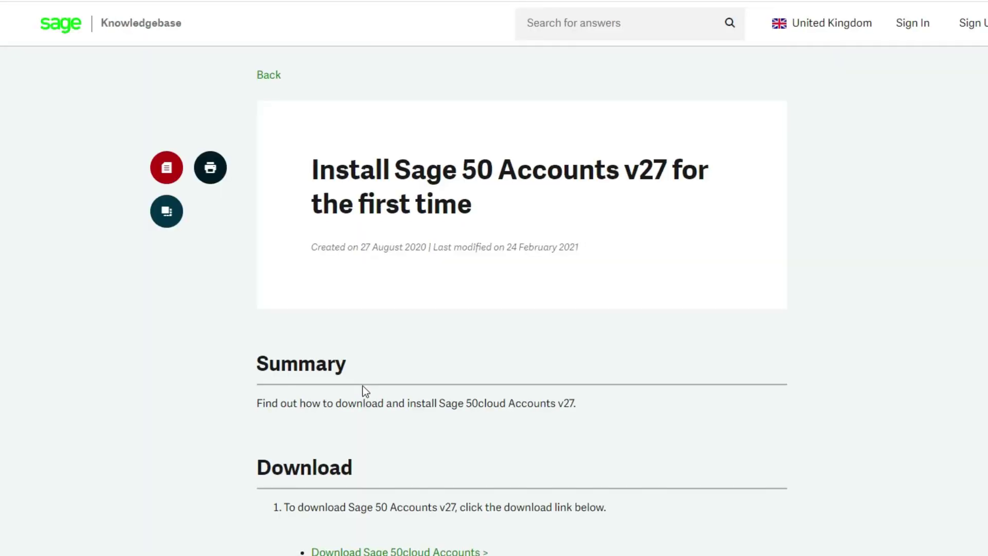
pyautogui.scroll(-10, 342, 383)
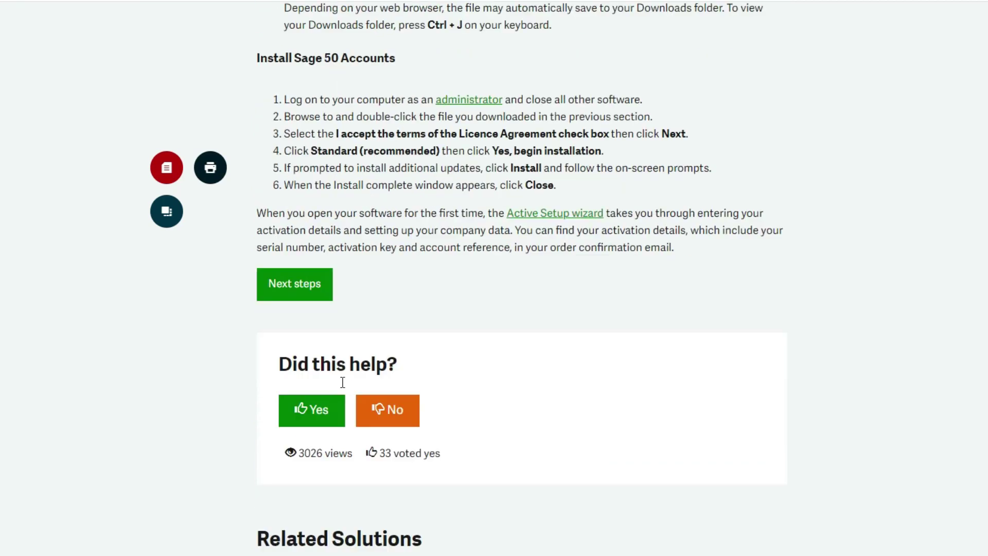
pyautogui.scroll(12, 343, 382)
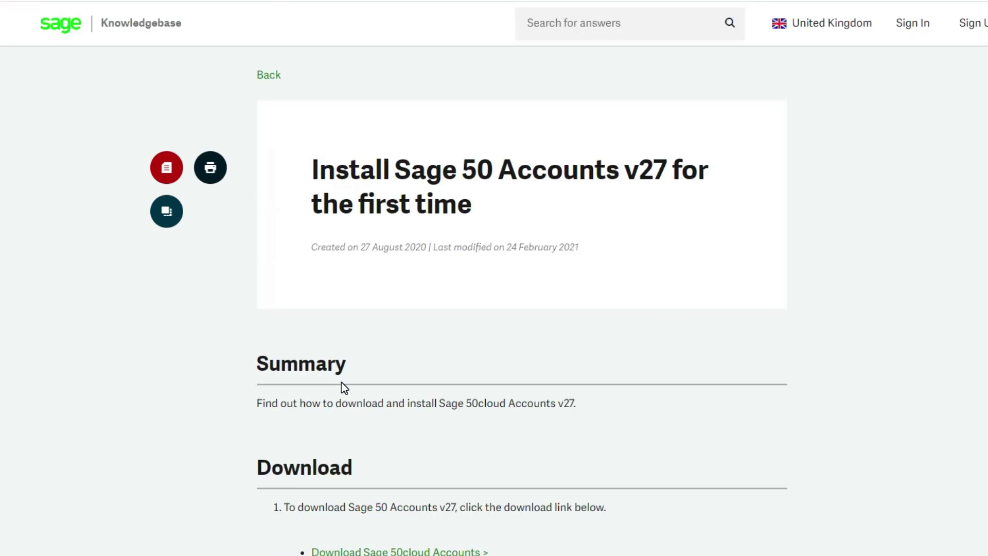
pyautogui.scroll(-10, 341, 383)
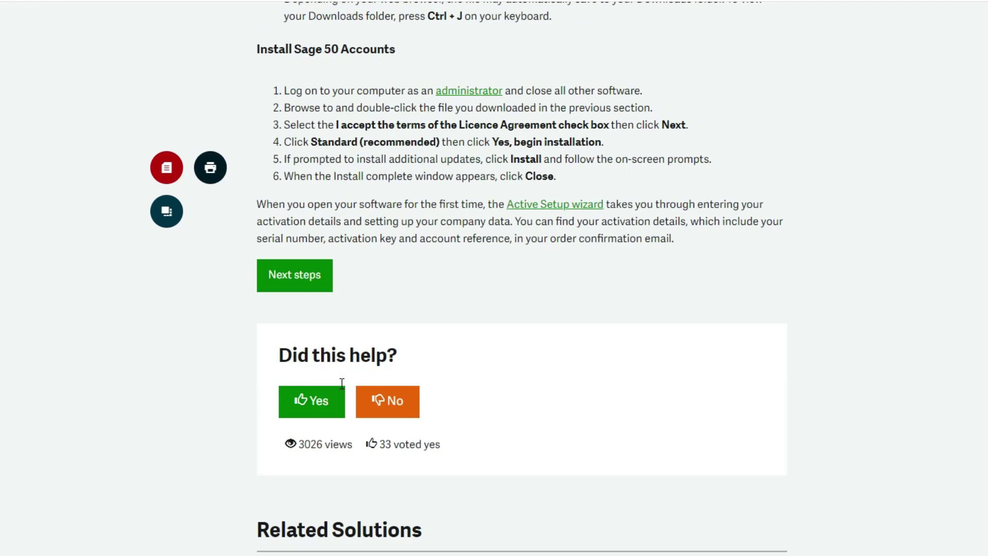
pyautogui.scroll(4, 340, 384)
pyautogui.scroll(6, 341, 384)
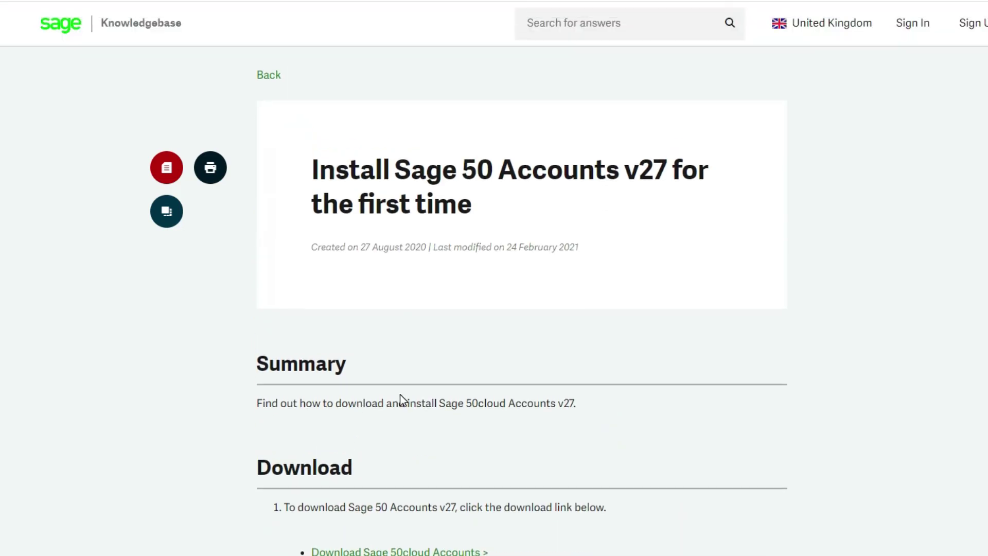
# Step: Return to the install options and view the installation video and Next steps help pages
pyautogui.click(270, 76)
pyautogui.click(579, 319)
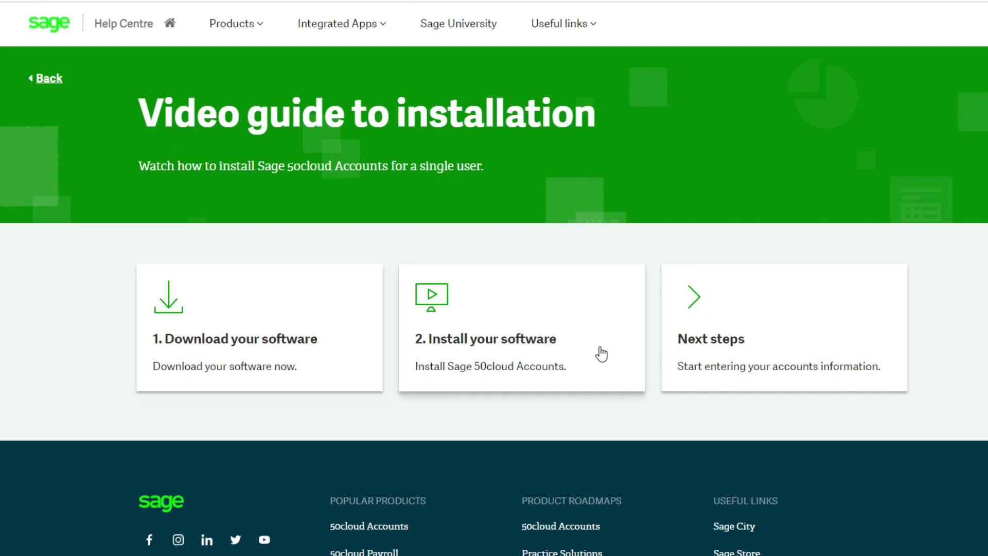
pyautogui.click(781, 376)
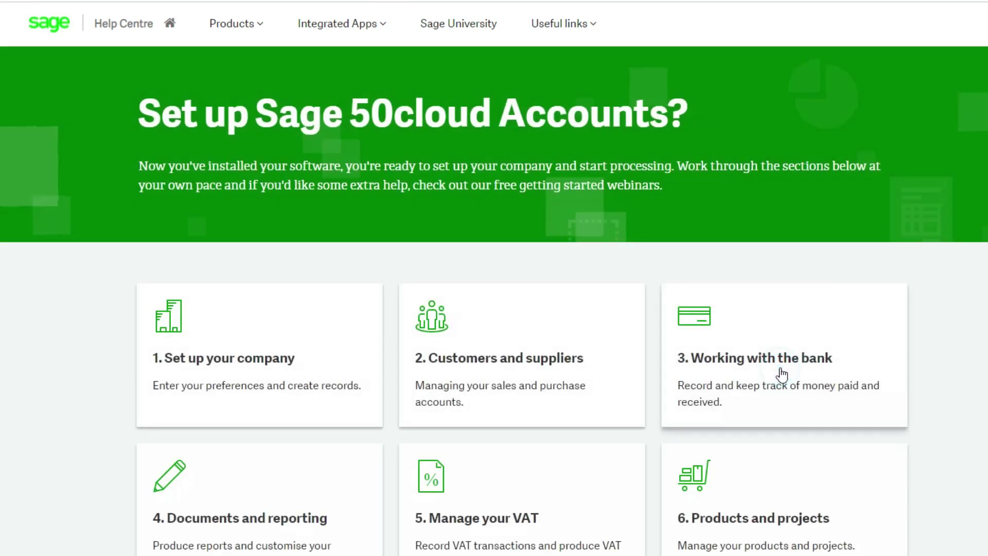
pyautogui.scroll(-5, 172, 339)
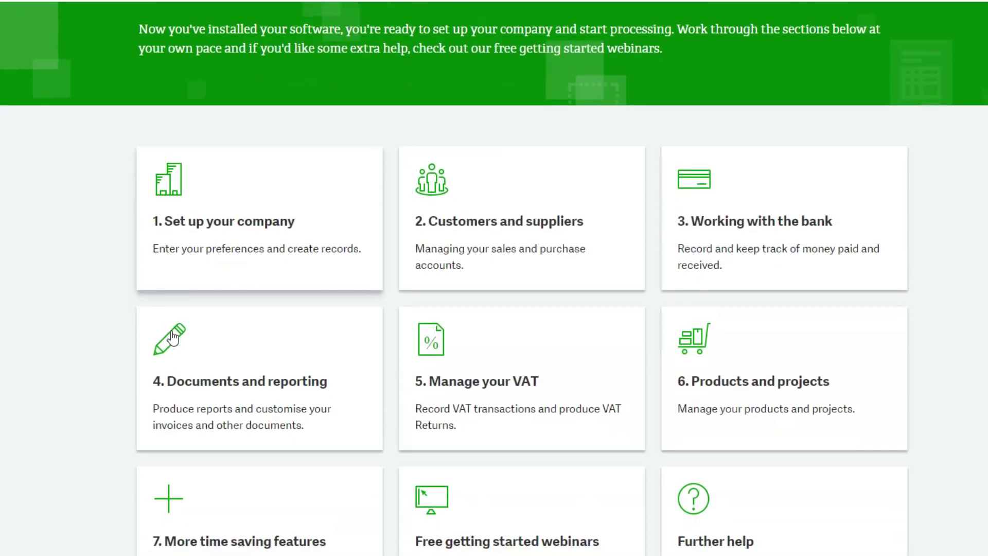
pyautogui.scroll(5, 121, 313)
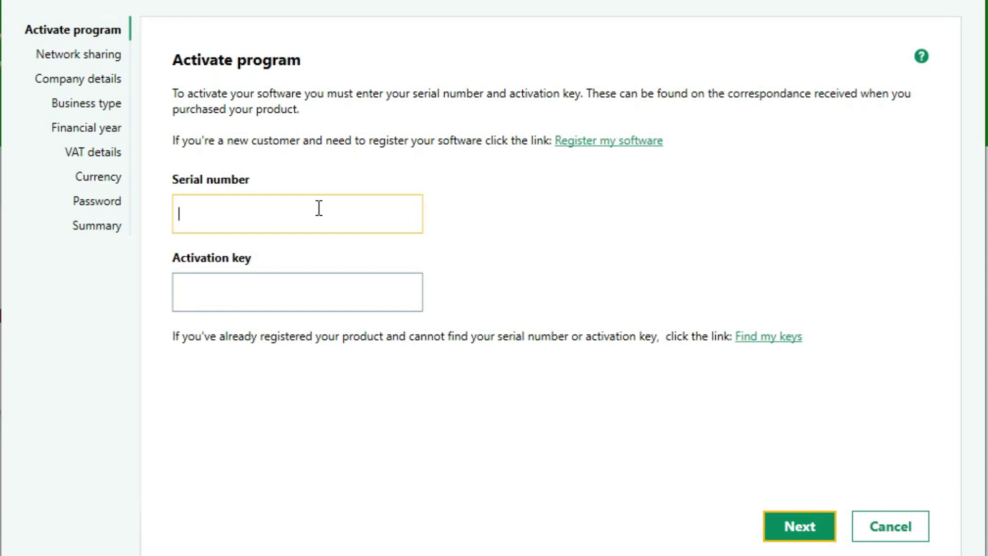
# Step: Skip the Activate program step and accept Company details to reach Business type
pyautogui.click(584, 500)
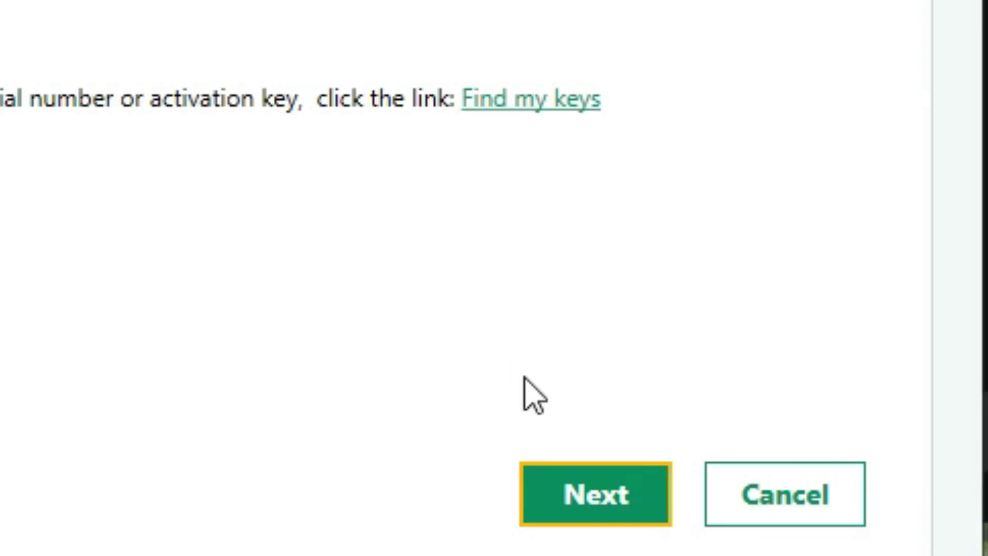
pyautogui.click(564, 495)
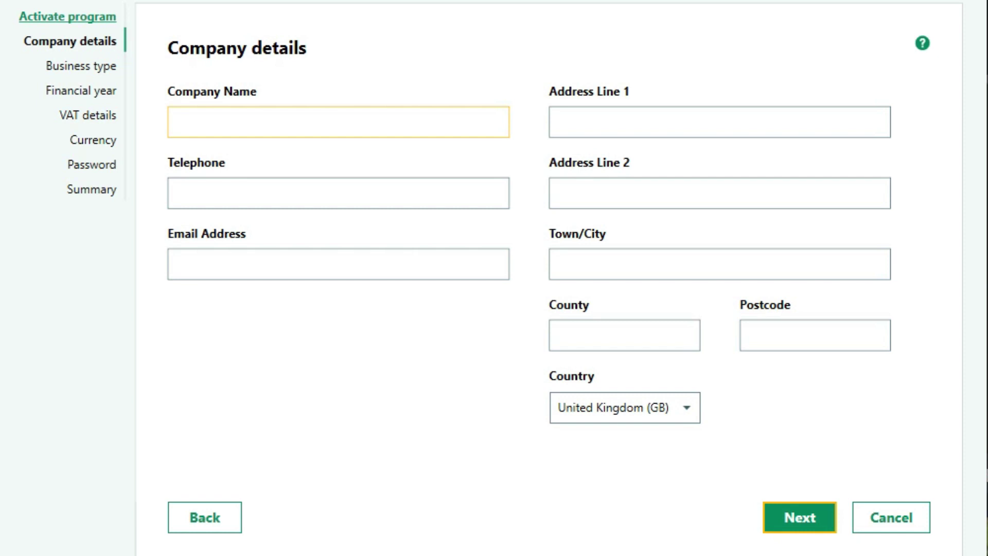
pyautogui.press('Return')
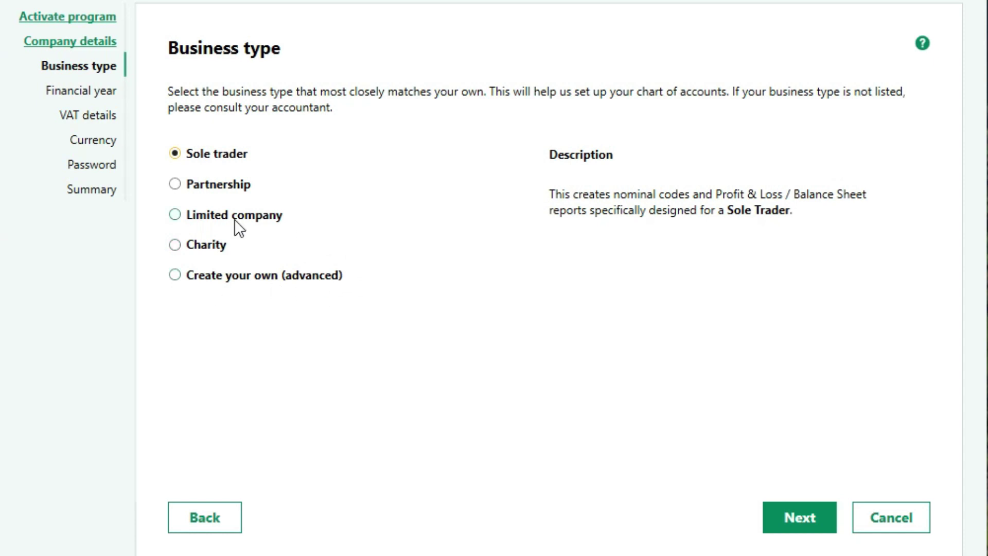
# Step: Compare the Partnership, Sole trader and Charity options, then settle on Limited company
pyautogui.click(175, 215)
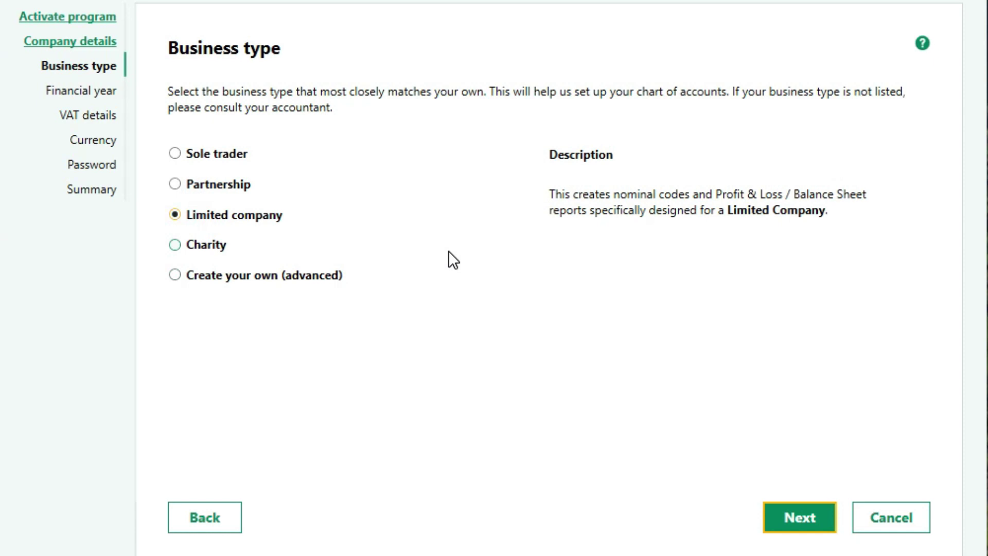
pyautogui.click(180, 184)
pyautogui.click(177, 156)
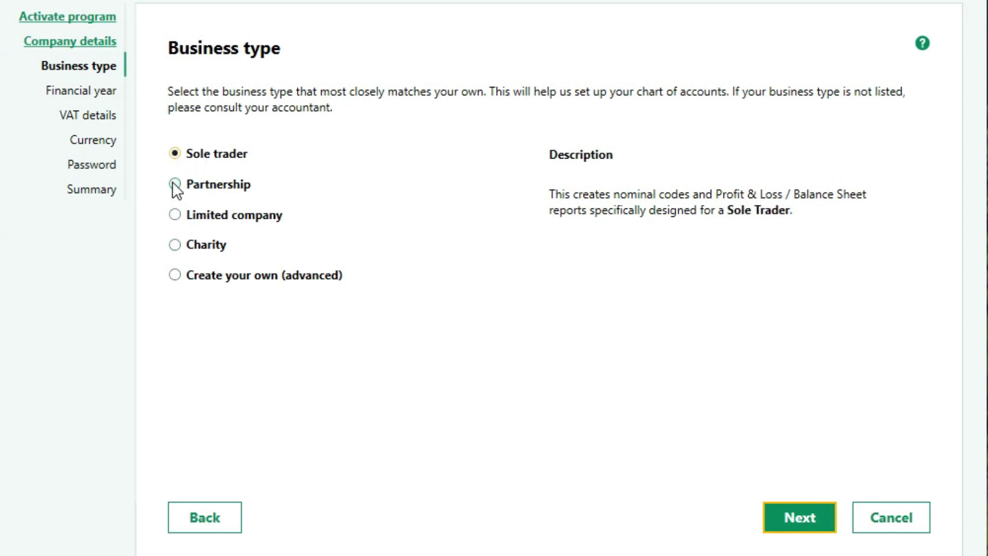
pyautogui.click(175, 185)
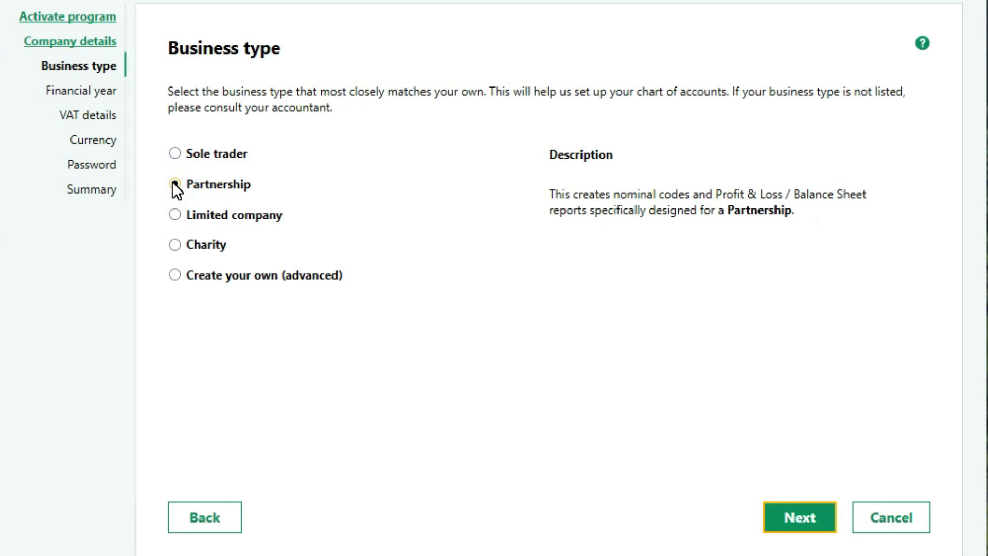
pyautogui.click(175, 244)
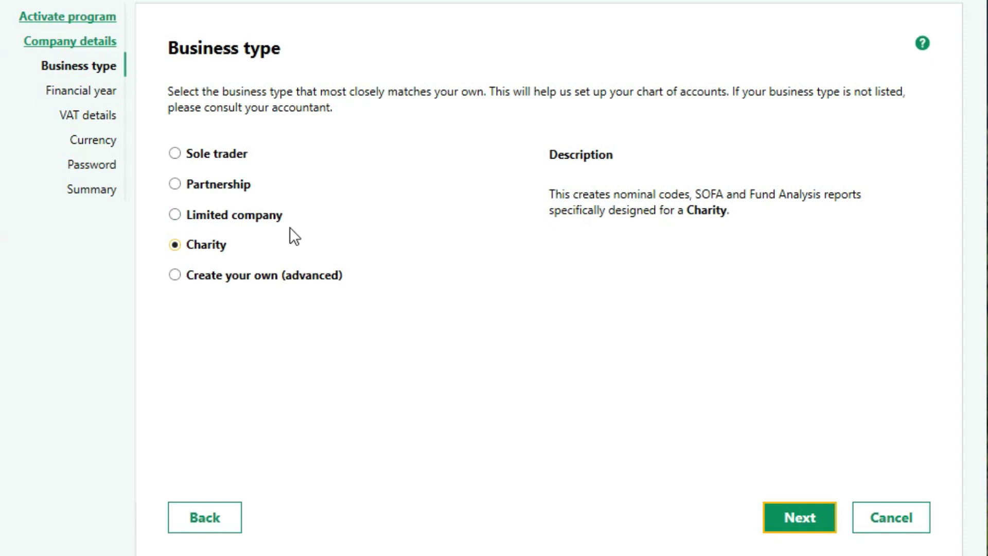
pyautogui.click(182, 218)
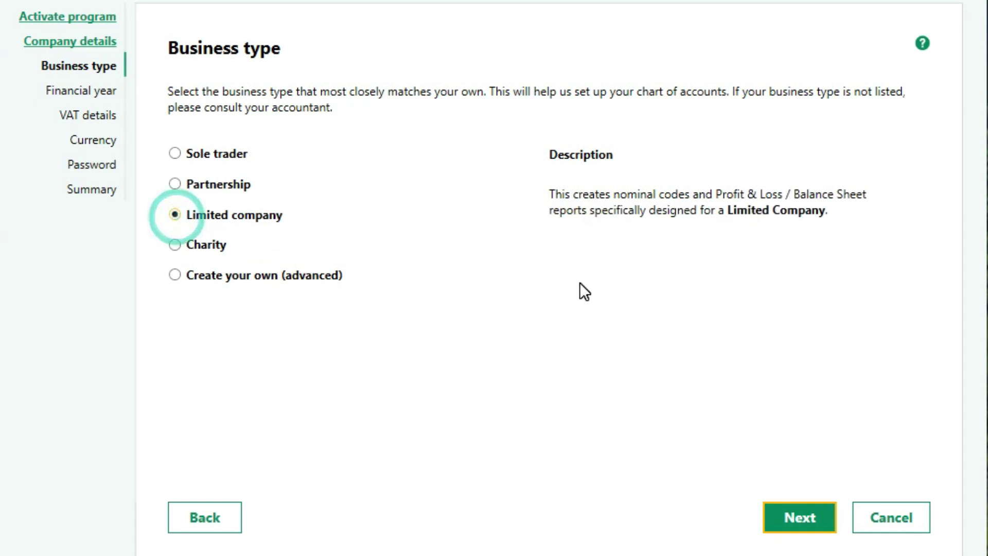
# Step: Start the financial year in July 2020, giving 1 July 2020 to 30 June 2021
pyautogui.click(786, 519)
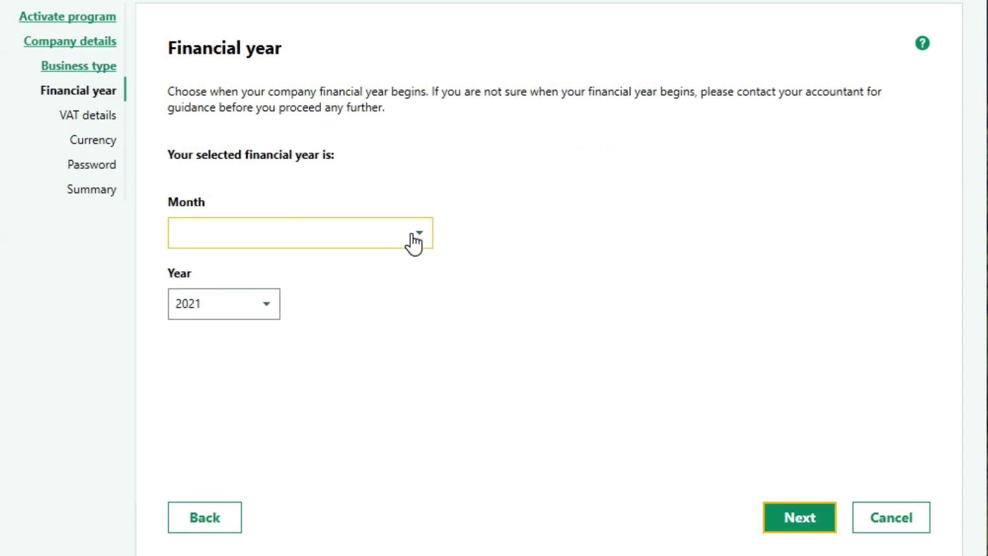
pyautogui.click(215, 303)
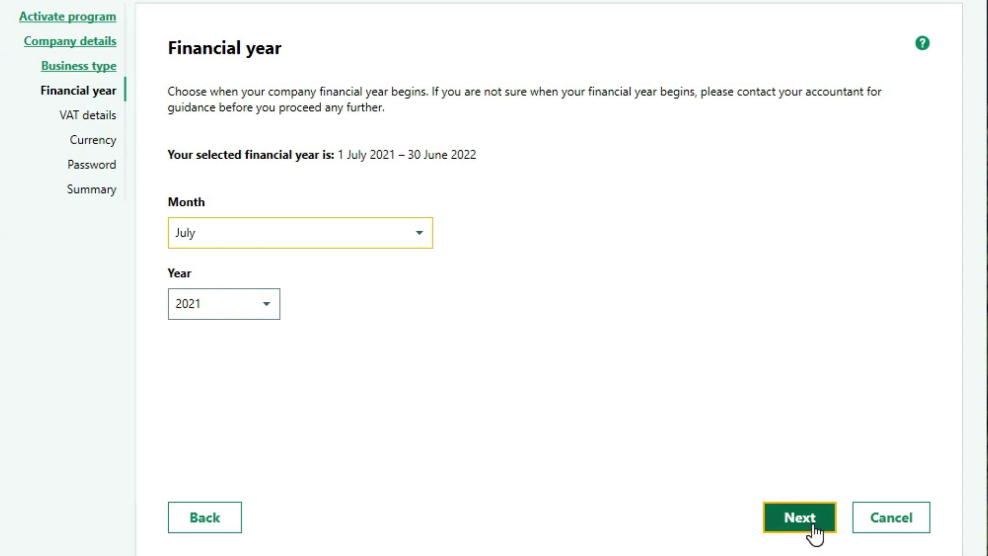
pyautogui.click(242, 304)
pyautogui.click(274, 326)
pyautogui.click(242, 324)
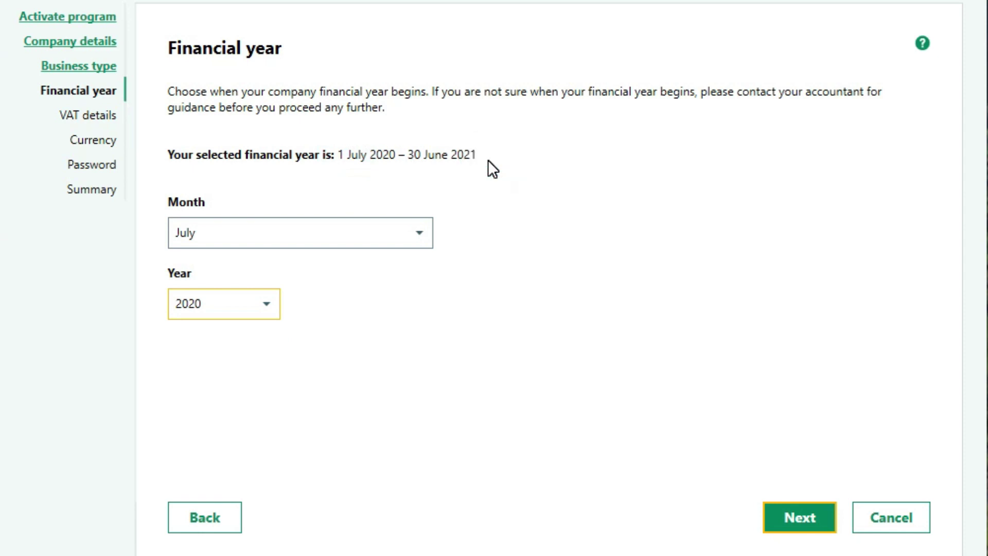
# Step: On the VAT details step, review the VAT schemes and keep Standard VAT
pyautogui.click(797, 519)
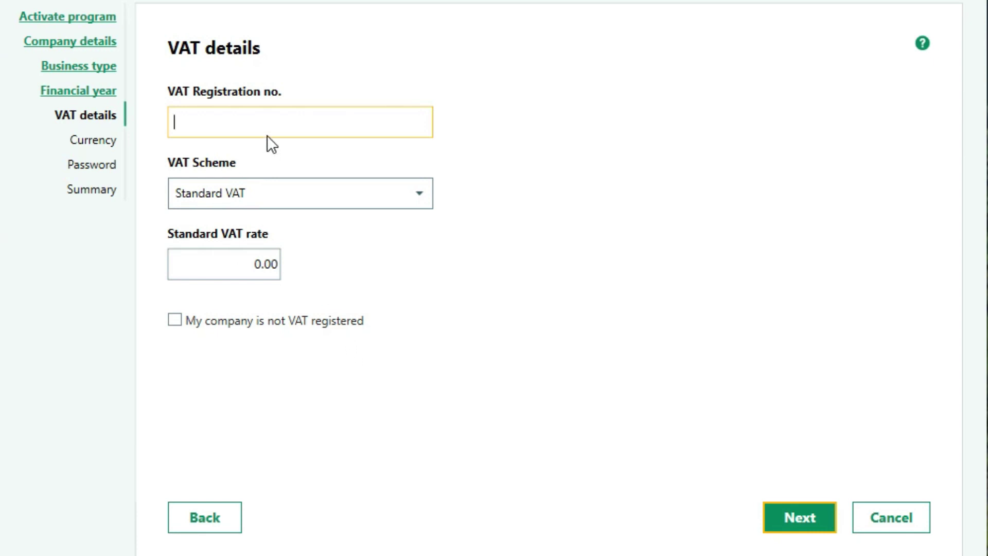
pyautogui.click(223, 204)
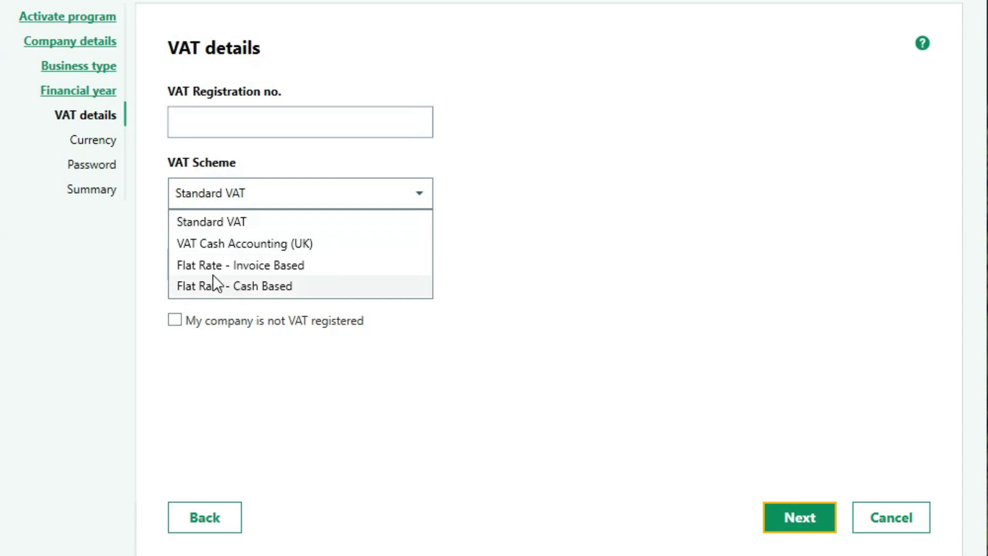
pyautogui.click(464, 187)
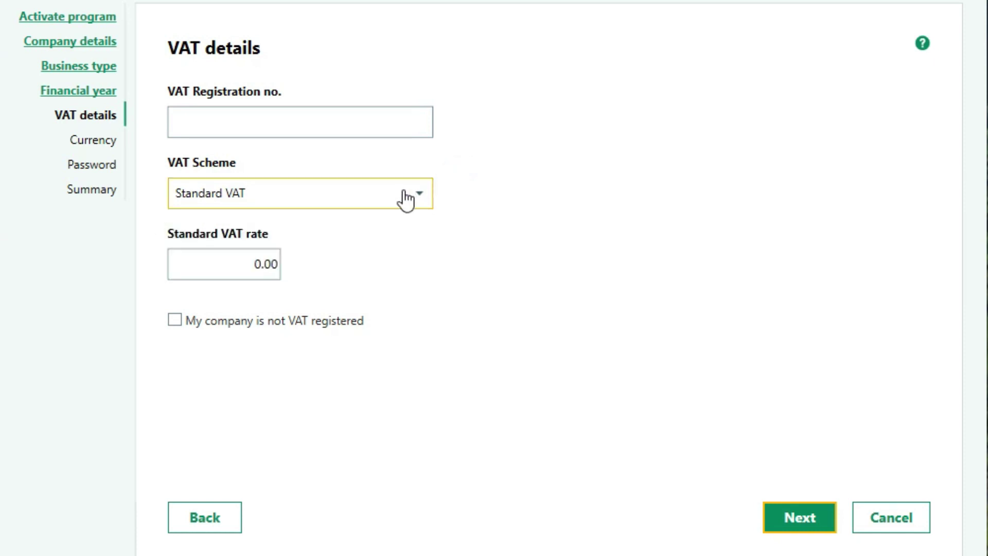
pyautogui.click(327, 197)
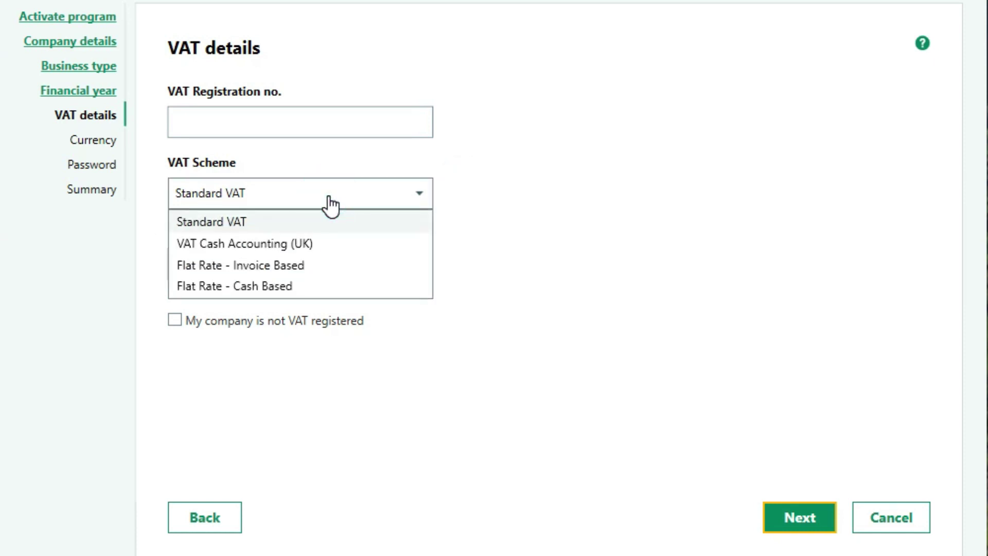
pyautogui.click(327, 195)
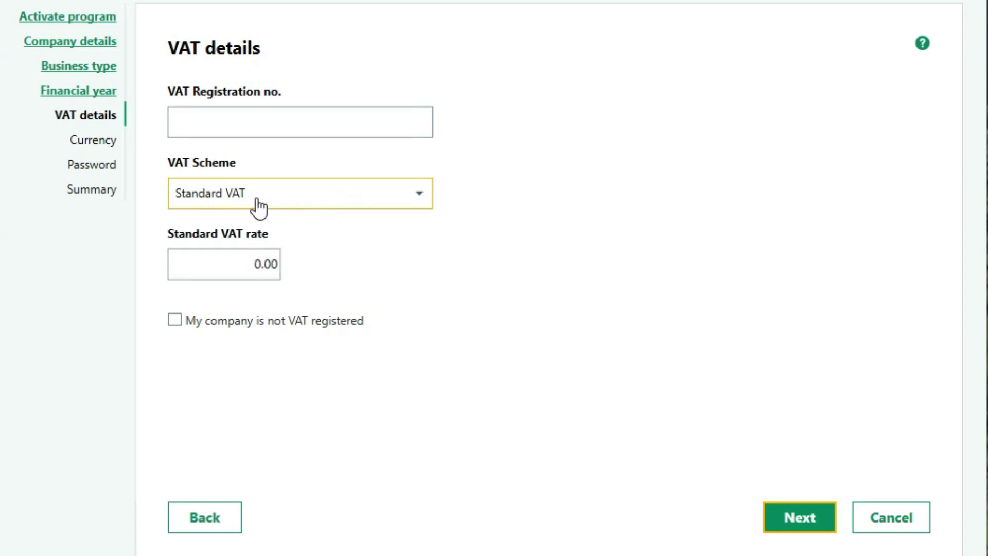
# Step: Mark the company not VAT registered and set the standard VAT rate to 20
pyautogui.click(245, 265)
pyautogui.click(307, 264)
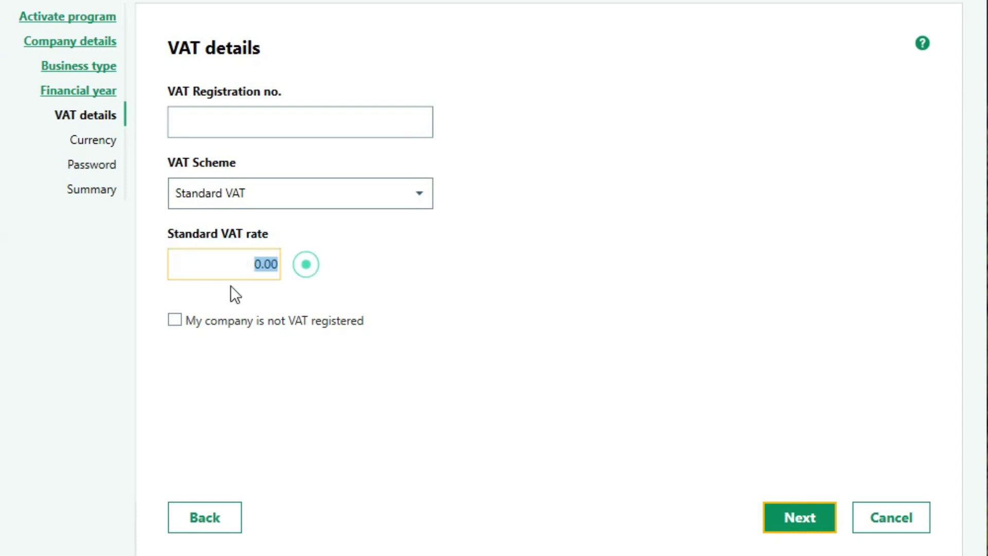
pyautogui.click(174, 320)
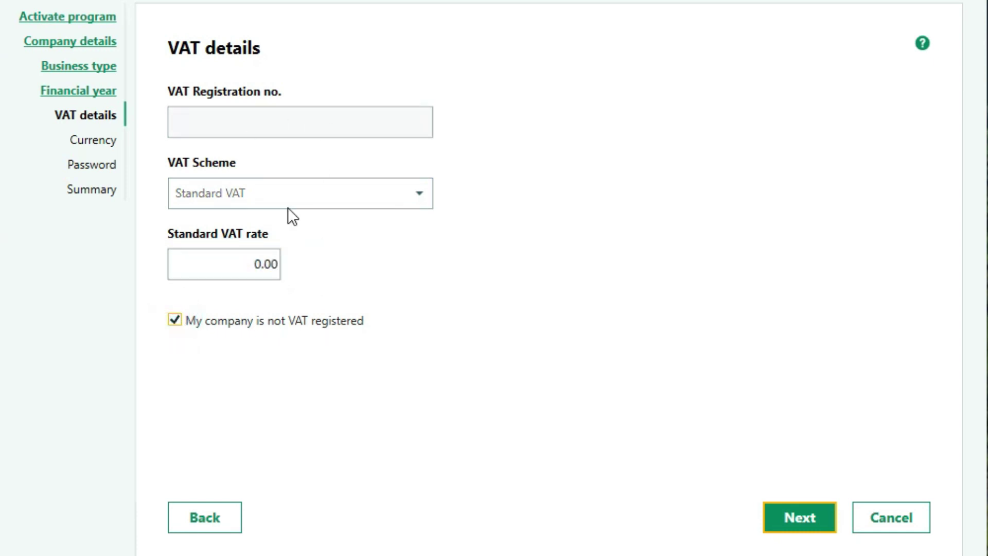
pyautogui.click(250, 263)
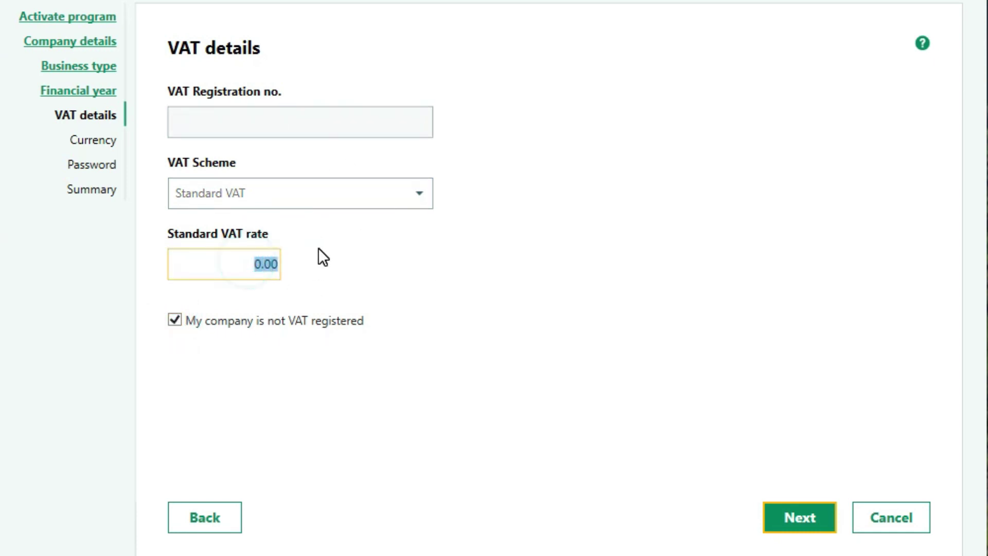
pyautogui.write('20')
pyautogui.click(392, 270)
pyautogui.click(799, 517)
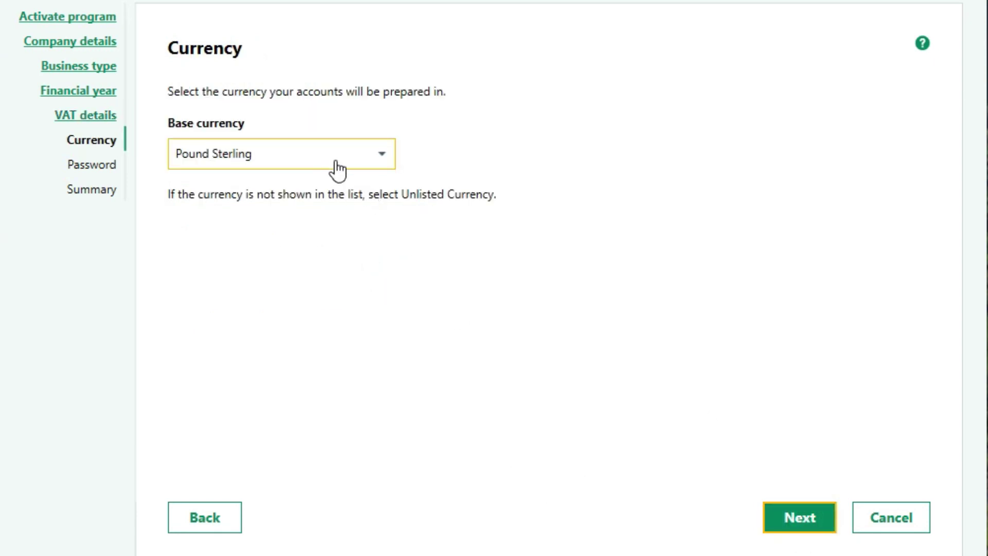
# Step: Keep Pound Sterling as base currency and continue through to company creation
pyautogui.click(799, 517)
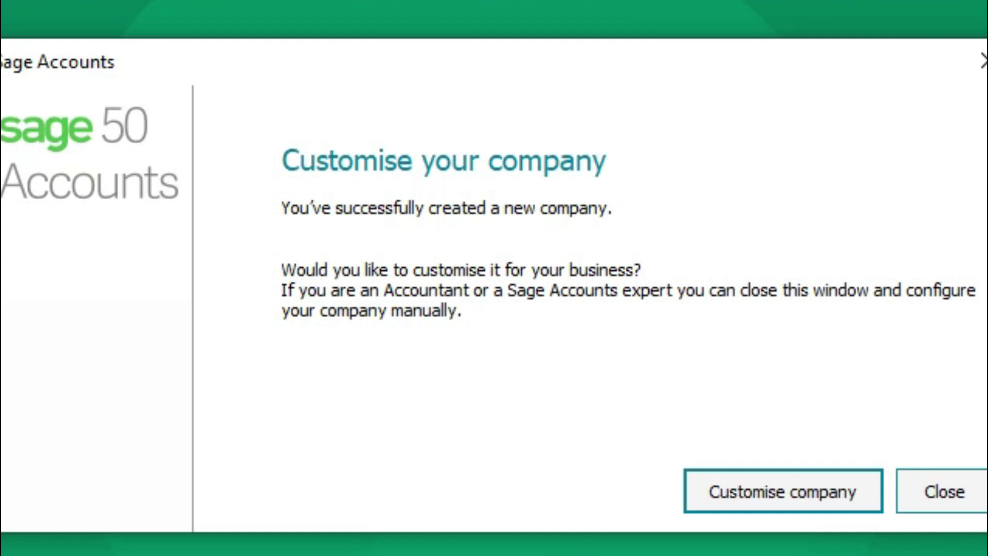
# Step: Choose Customise company and view Invoices and Orders, Quotations, Customer Records, Suppliers and Banking
pyautogui.click(862, 496)
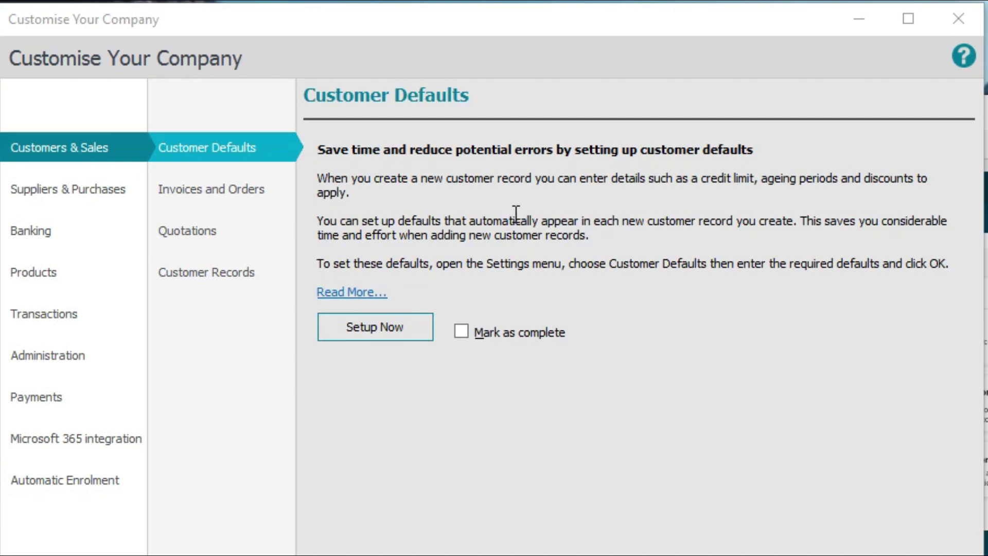
pyautogui.click(237, 211)
pyautogui.click(236, 211)
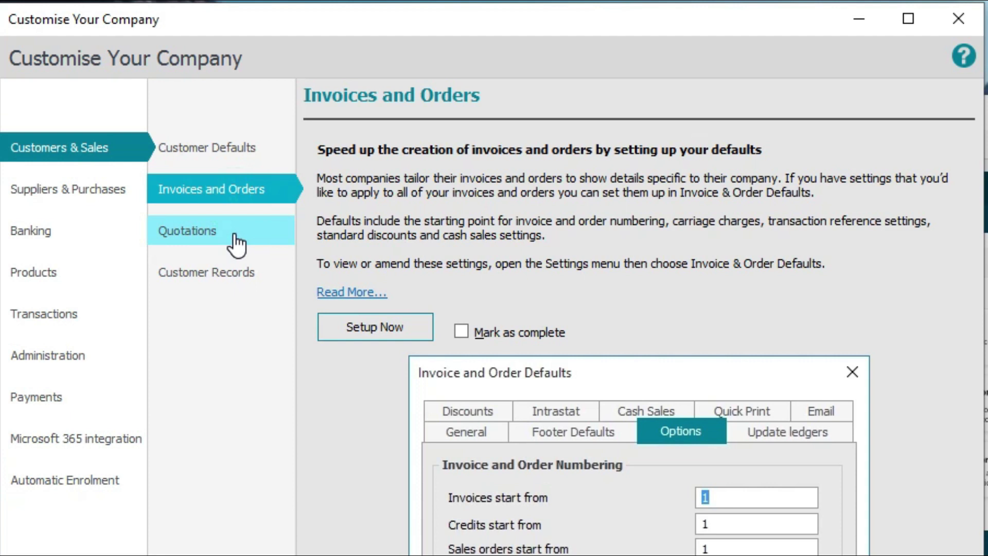
pyautogui.click(235, 238)
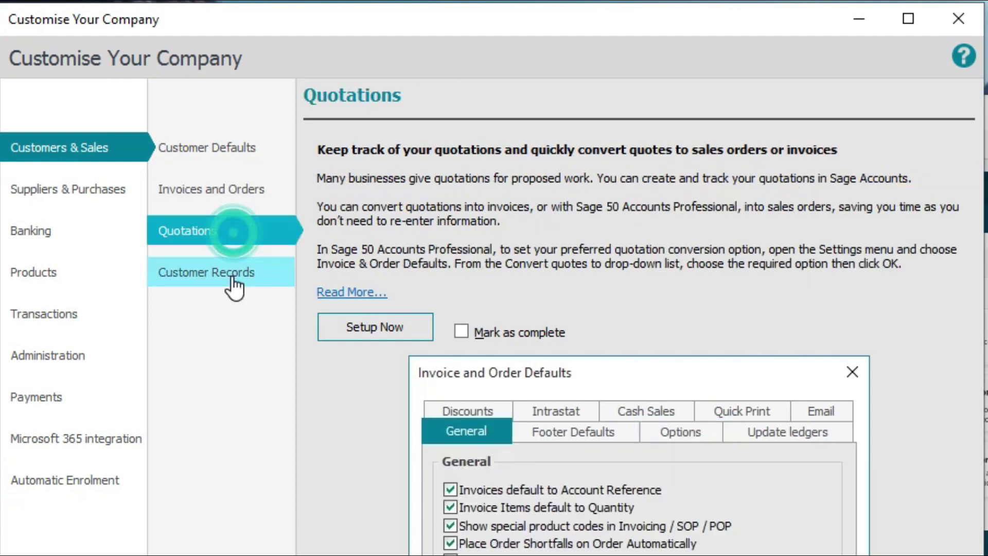
pyautogui.click(233, 280)
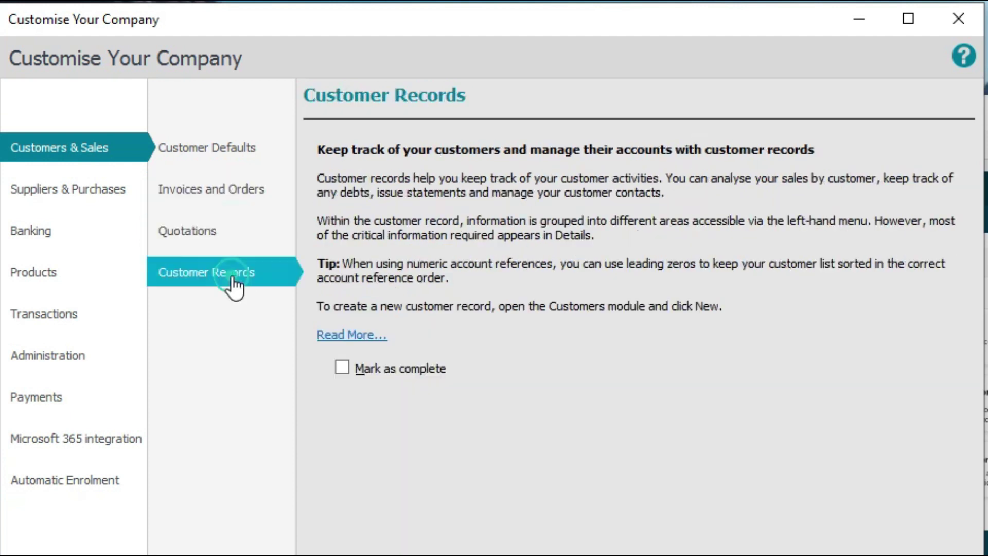
pyautogui.click(81, 200)
pyautogui.click(79, 247)
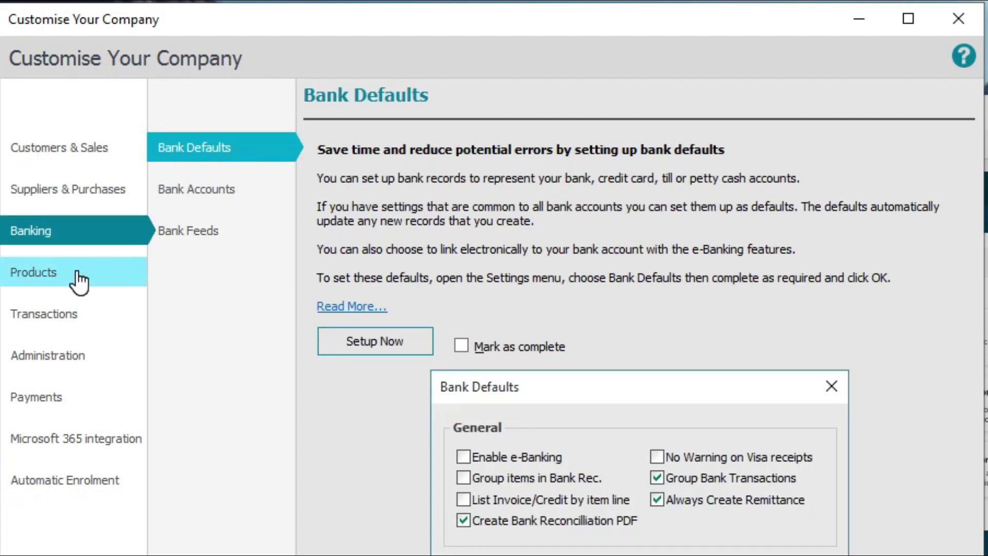
# Step: Review Products, Transactions (VAT UK, Departments, Budgeting) and Administration topics like Email Defaults
pyautogui.click(79, 281)
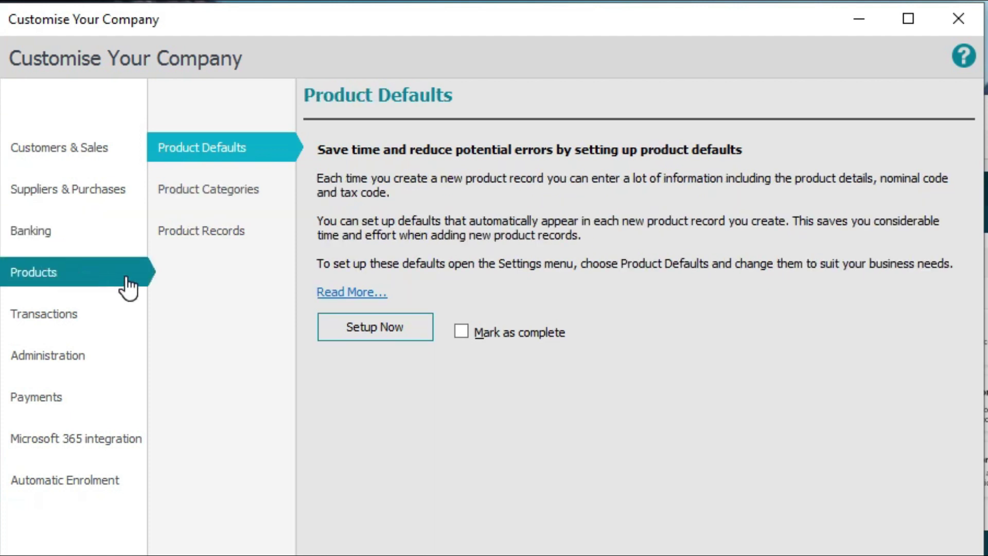
pyautogui.click(79, 323)
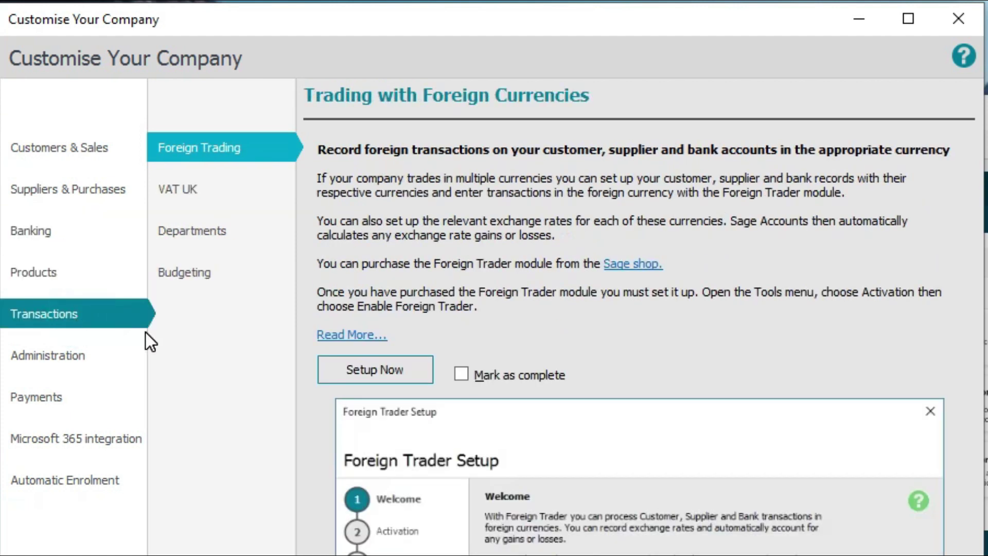
pyautogui.click(255, 183)
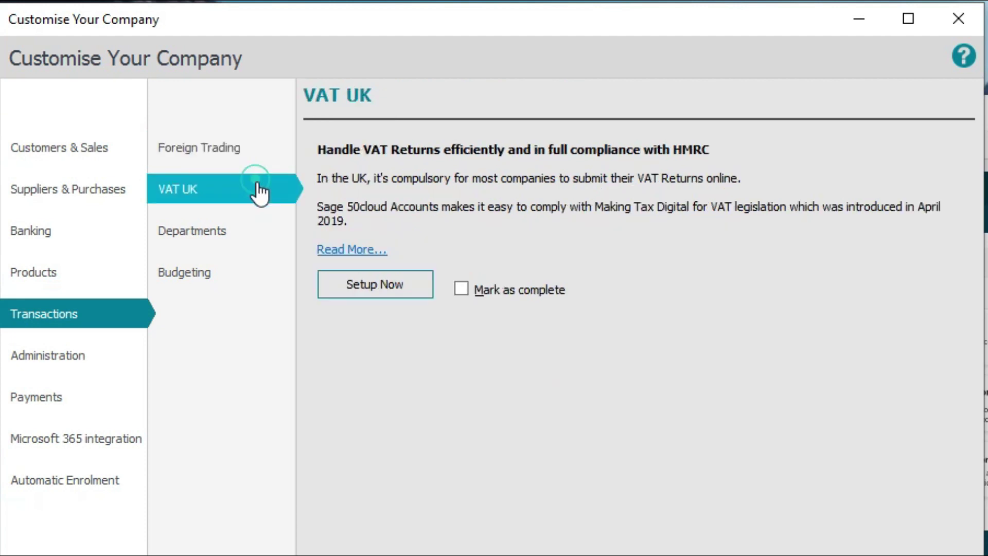
pyautogui.click(252, 241)
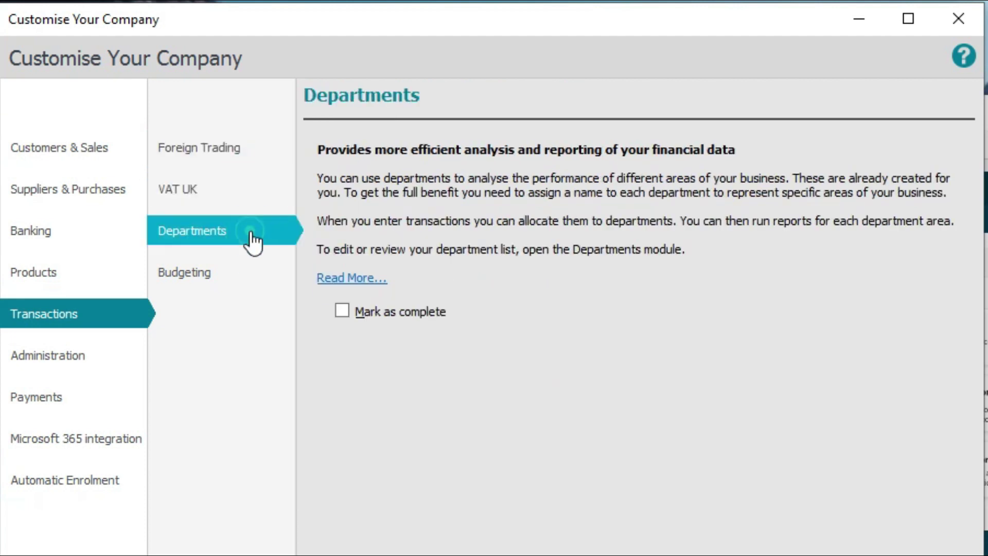
pyautogui.click(256, 283)
pyautogui.click(102, 360)
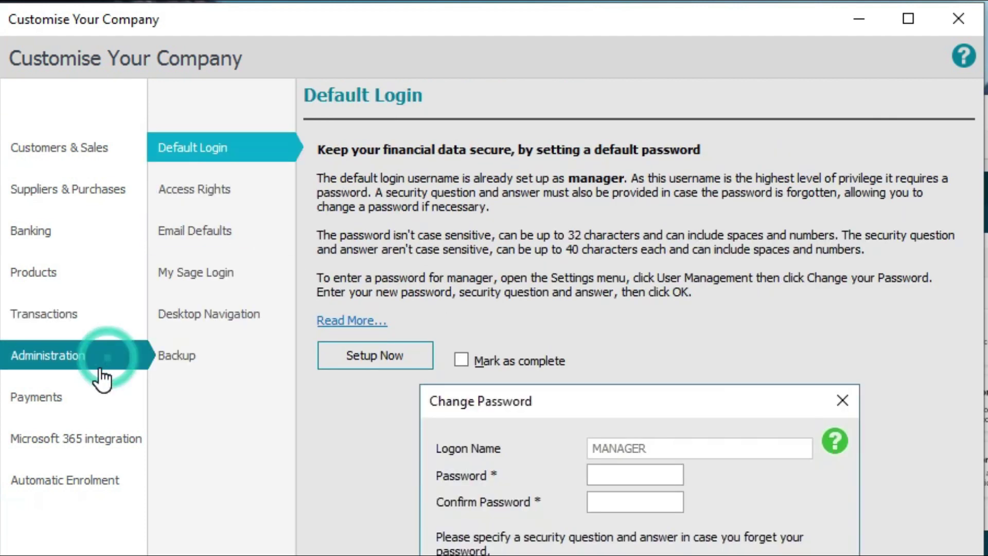
pyautogui.click(252, 239)
pyautogui.click(249, 278)
pyautogui.click(249, 315)
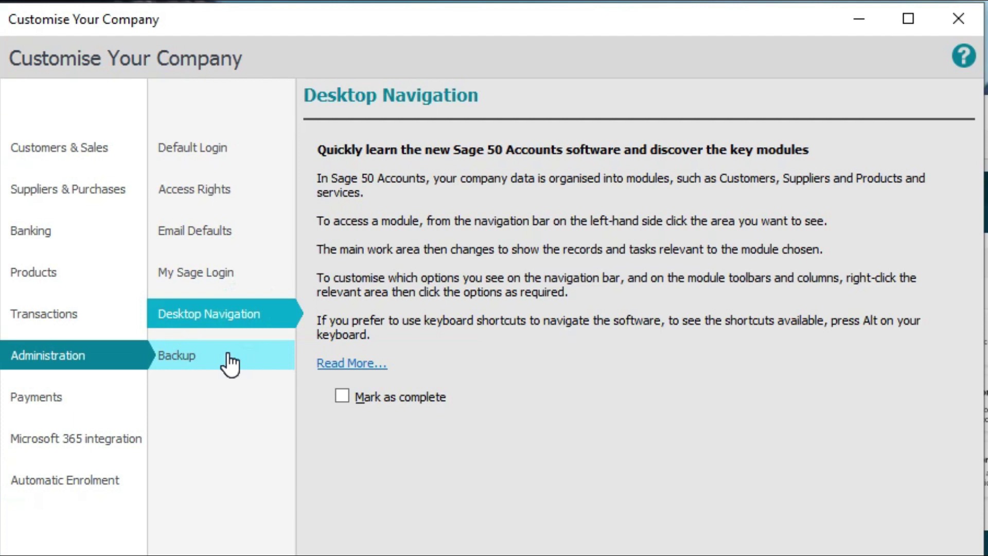
# Step: Browse the Payments topics and Microsoft 365 integration, then open Automatic Enrolment
pyautogui.click(103, 397)
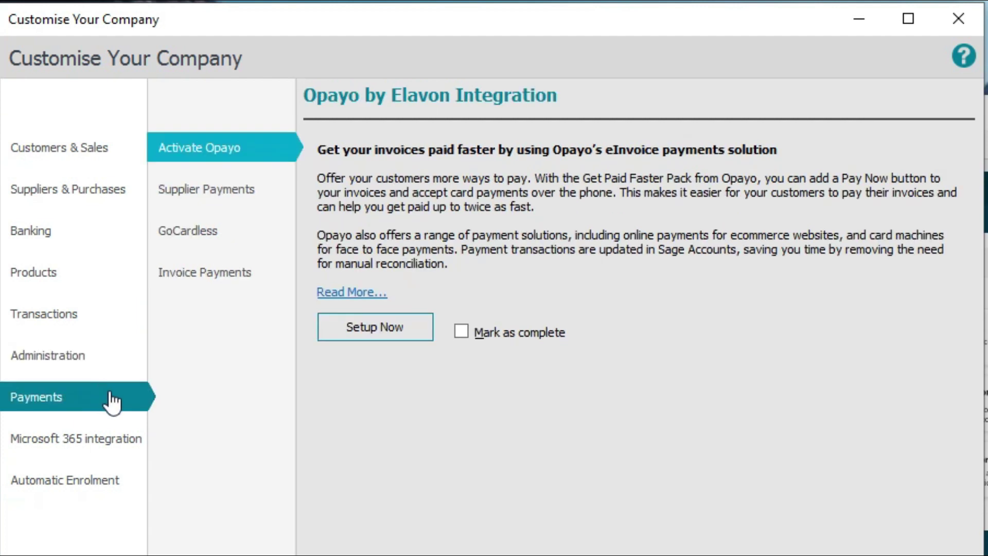
pyautogui.click(216, 190)
pyautogui.click(221, 231)
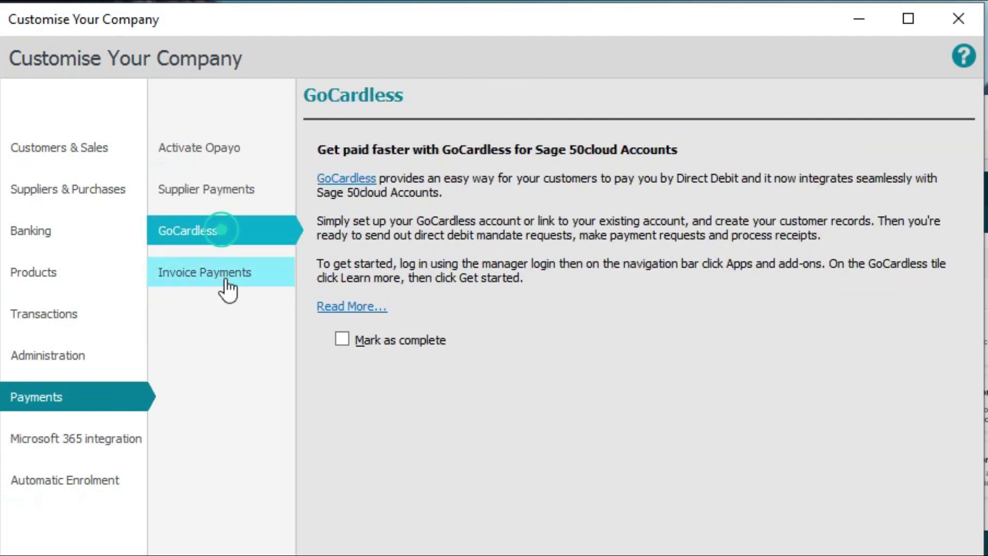
pyautogui.click(217, 273)
pyautogui.click(234, 230)
pyautogui.click(227, 192)
pyautogui.click(220, 147)
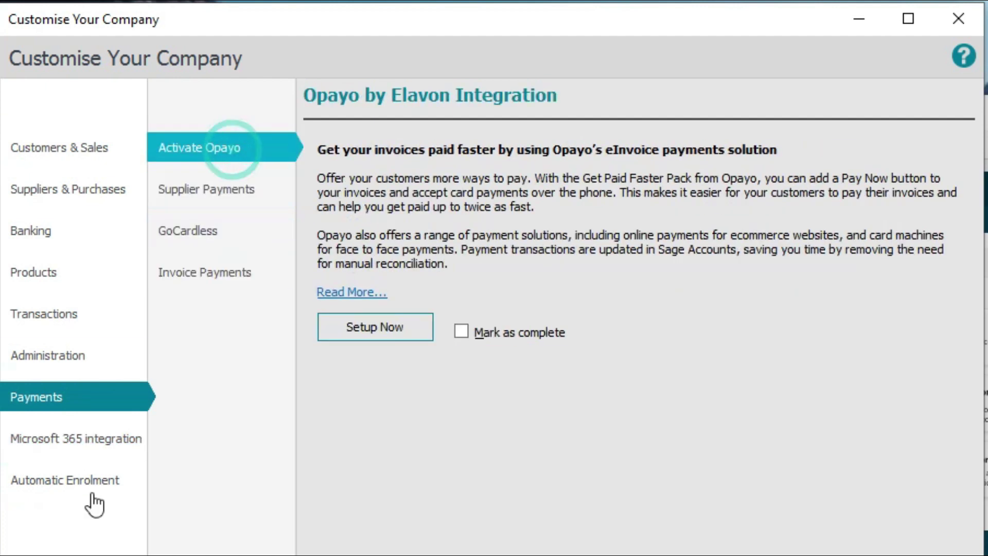
pyautogui.click(103, 440)
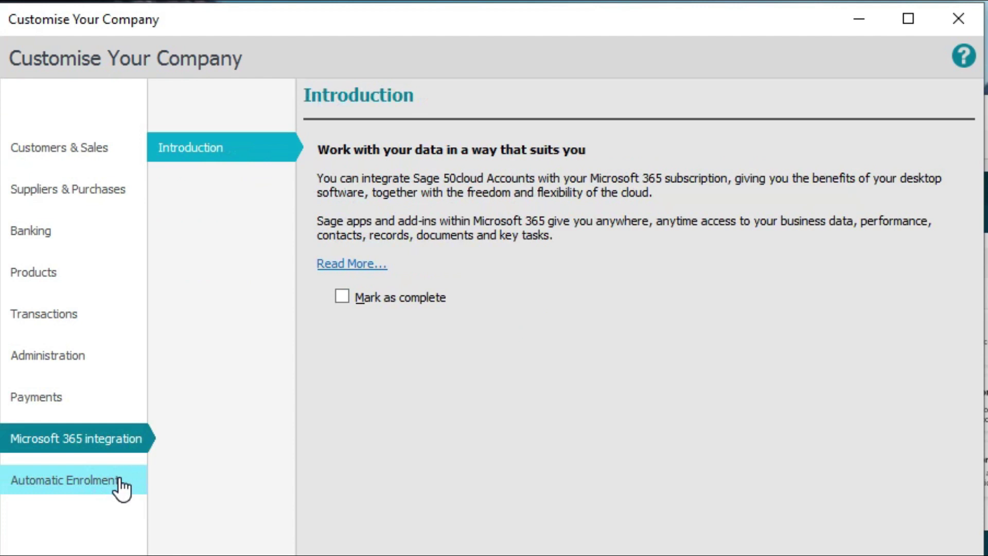
pyautogui.click(119, 486)
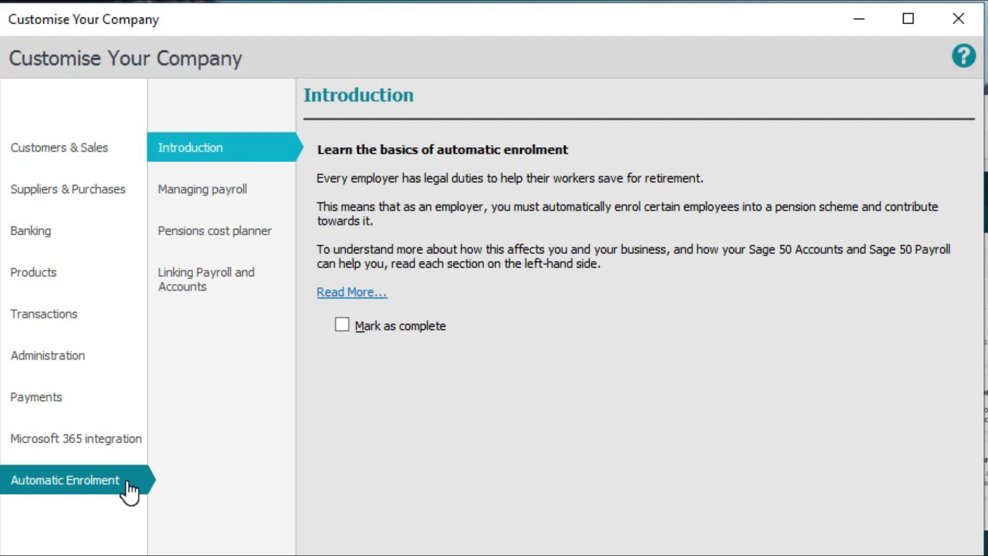
# Step: View the Managing payroll, Pensions cost planner and Linking Payroll and Accounts topics
pyautogui.click(212, 198)
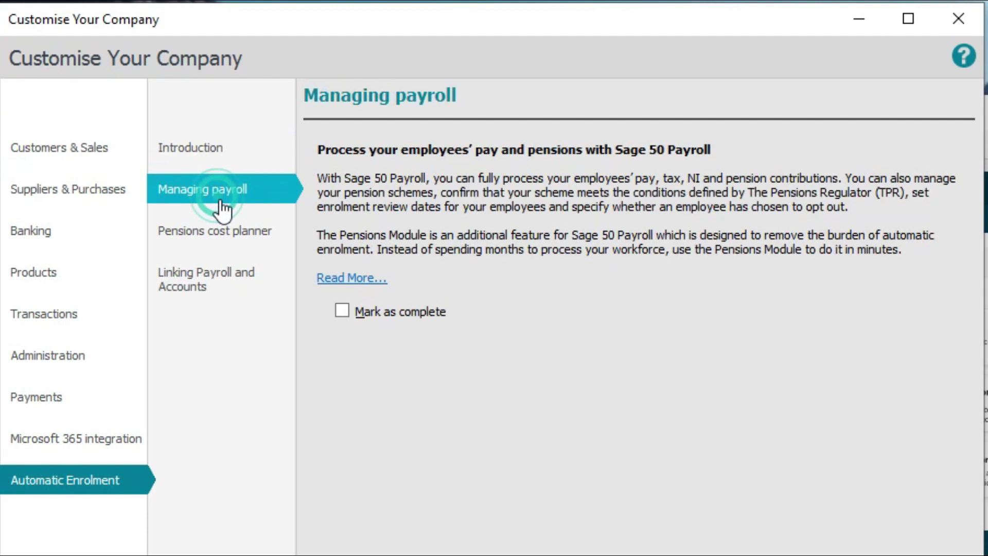
pyautogui.click(244, 241)
pyautogui.click(244, 292)
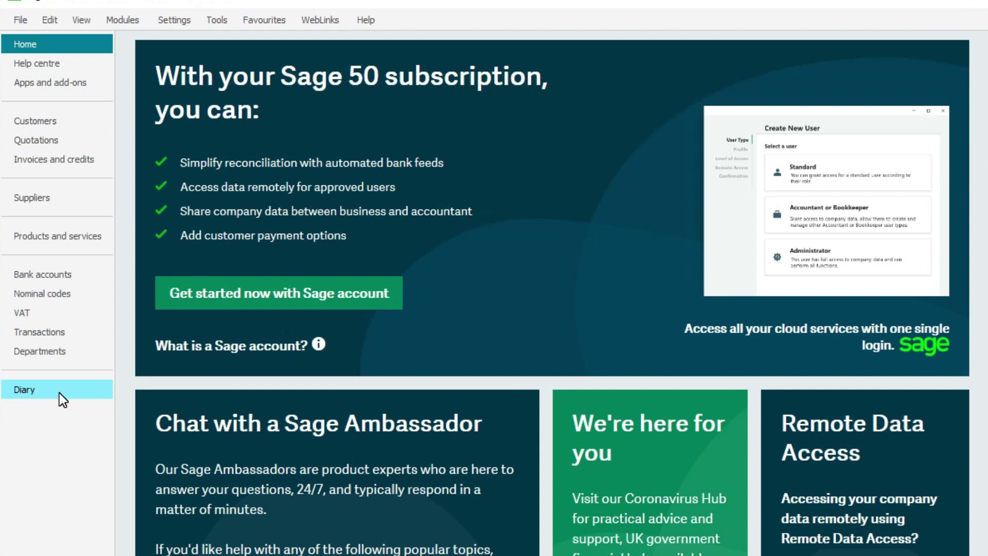
pyautogui.click(21, 21)
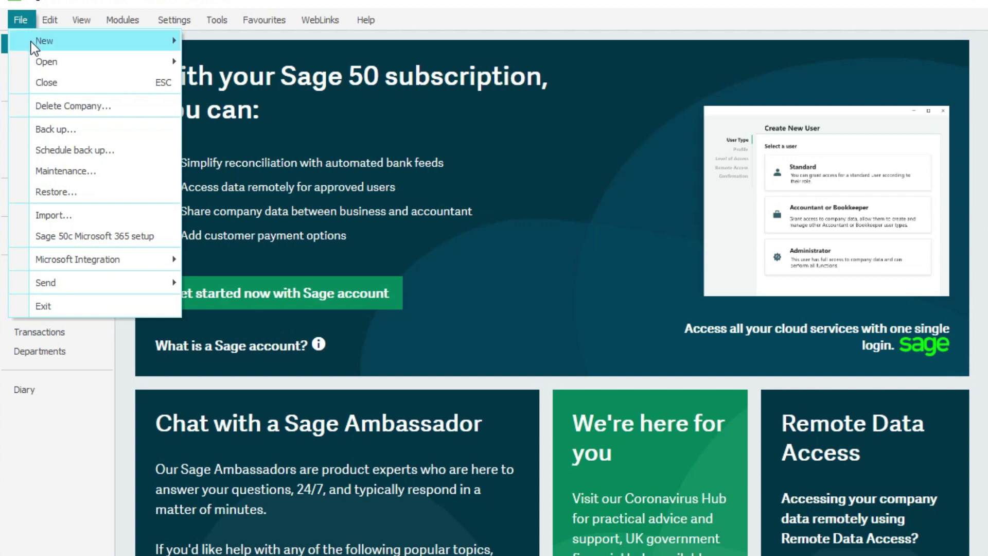
pyautogui.moveTo(32, 43)
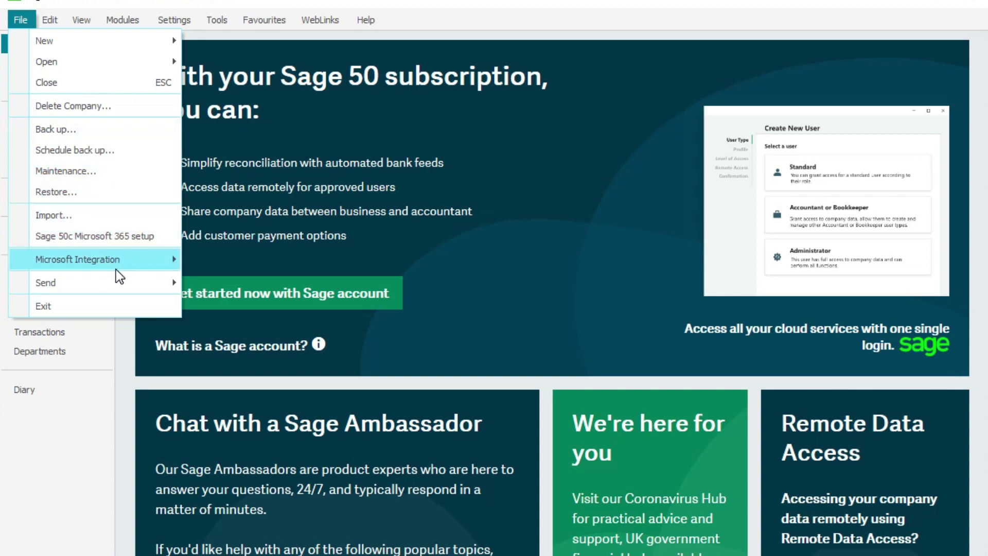
pyautogui.moveTo(56, 24)
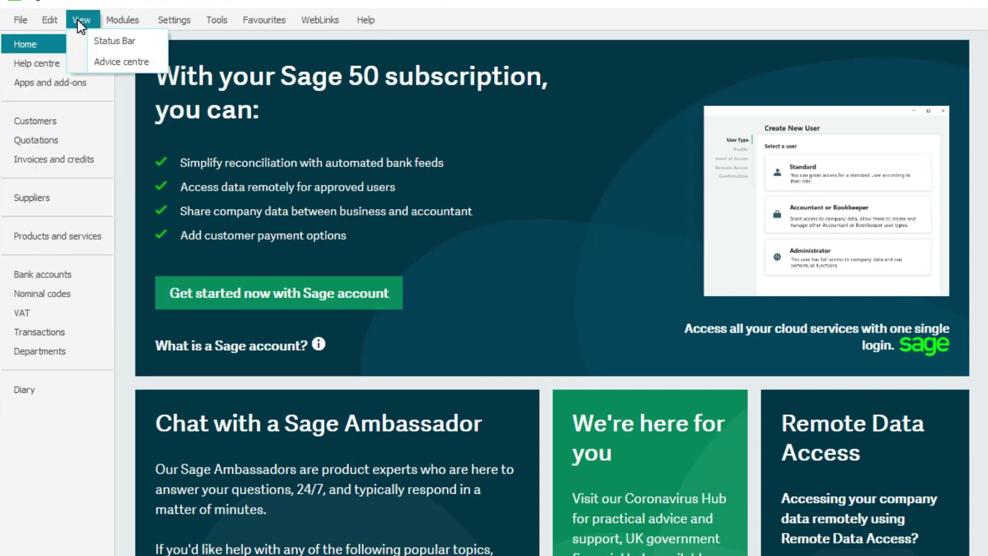
pyautogui.moveTo(116, 19)
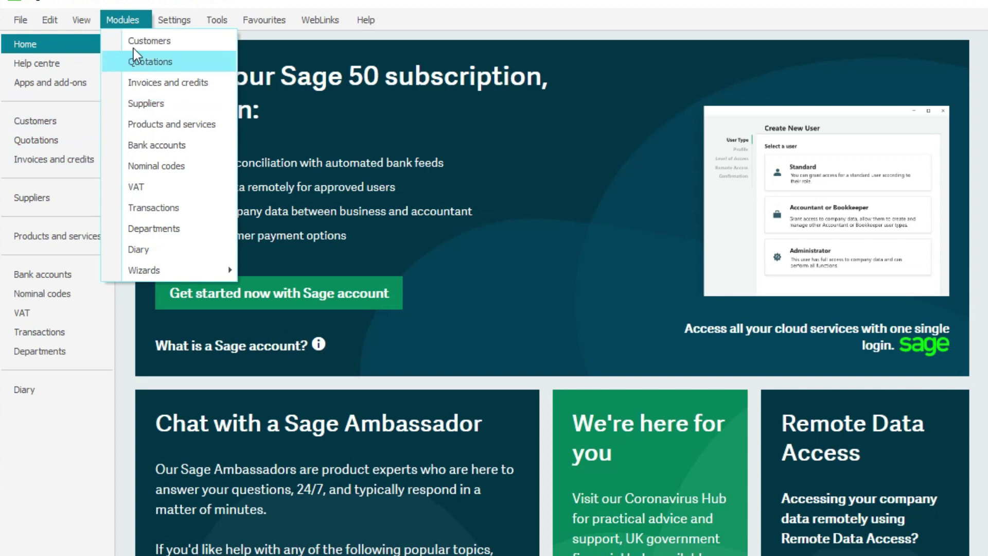
pyautogui.moveTo(173, 25)
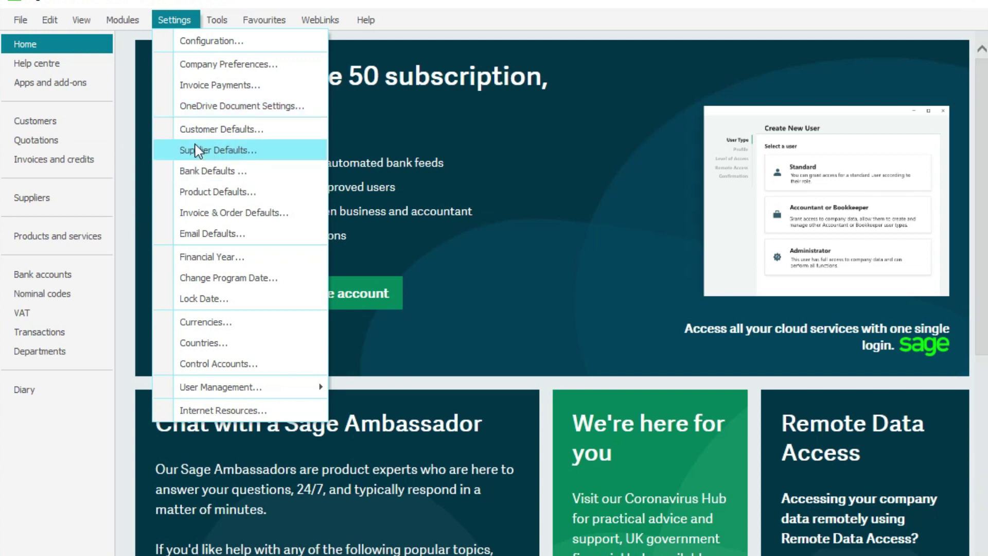
pyautogui.moveTo(217, 20)
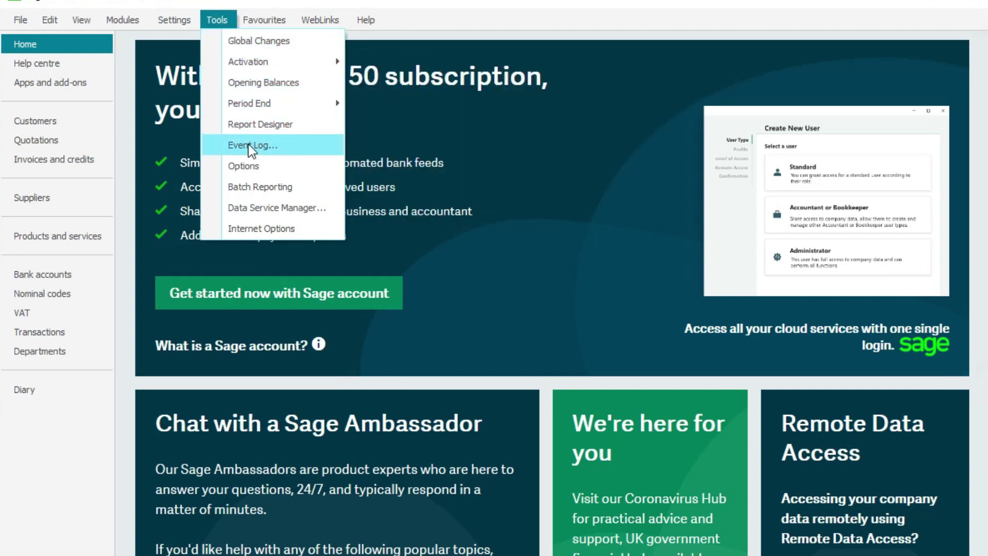
pyautogui.moveTo(258, 18)
pyautogui.moveTo(320, 18)
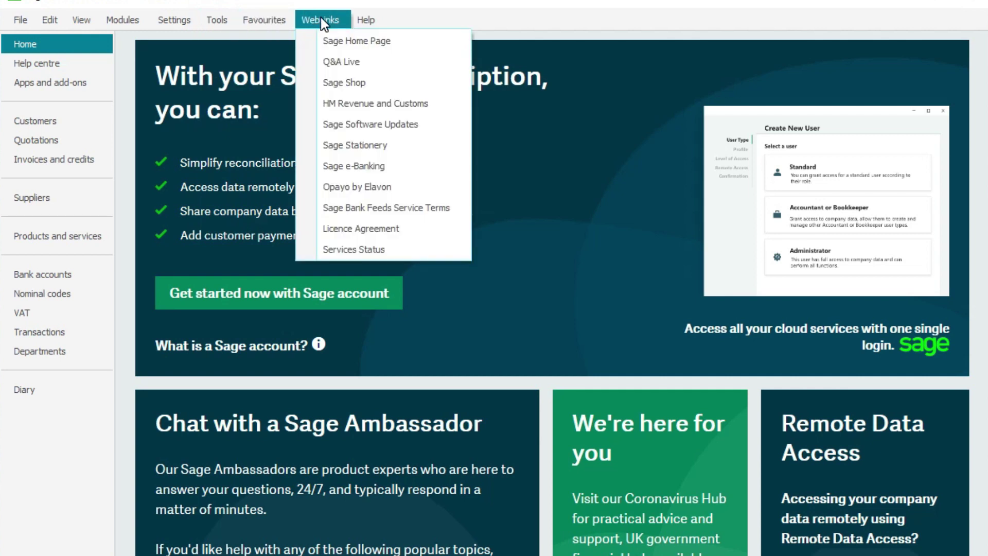
pyautogui.moveTo(361, 20)
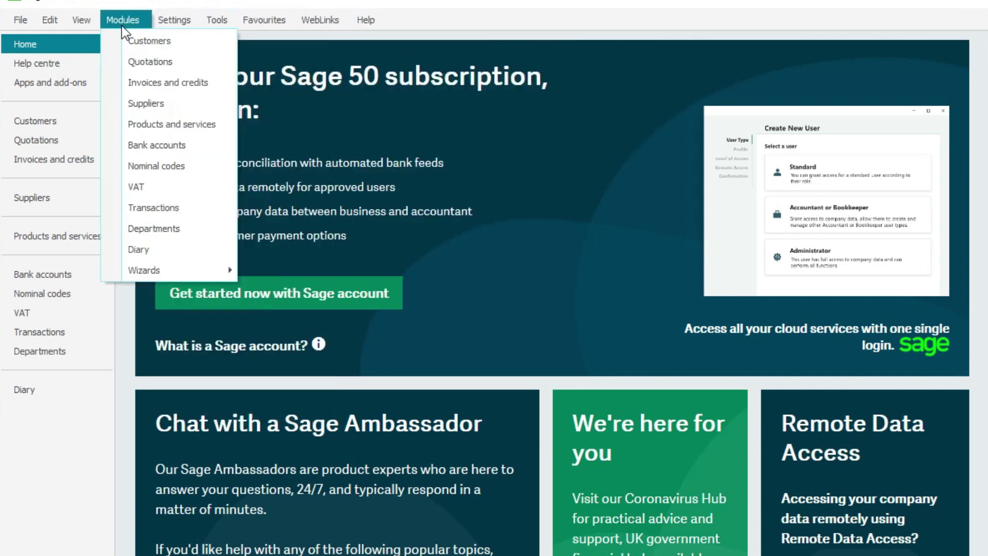
pyautogui.moveTo(22, 23)
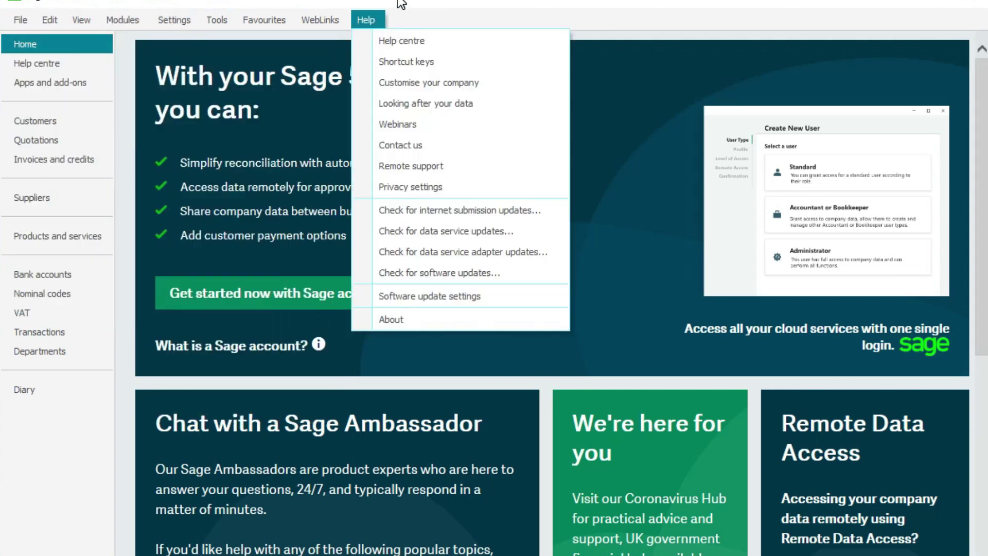
pyautogui.click(396, 5)
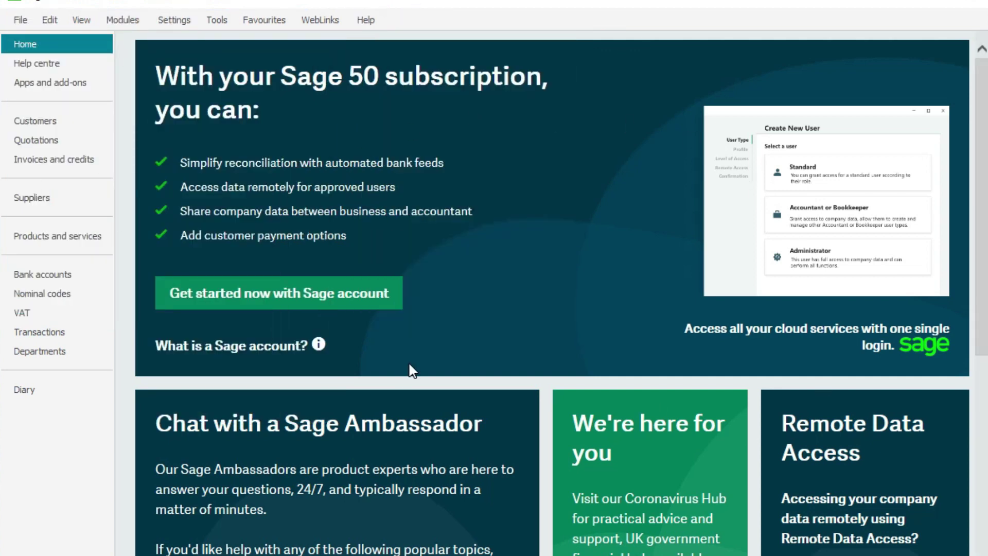